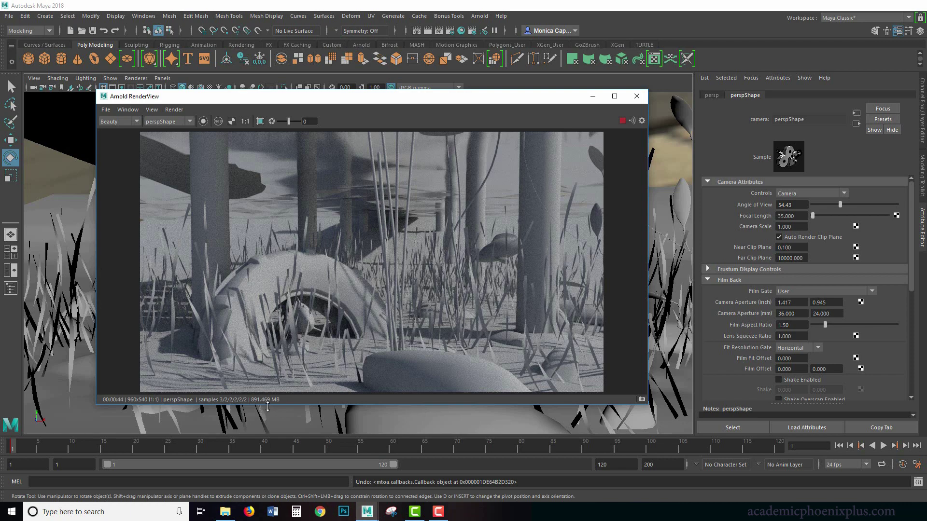
- Switch to File Explorer and open the image caust_001 from the project's sourceimages/frames folder
left_click_drag(268, 407, 269, 363)
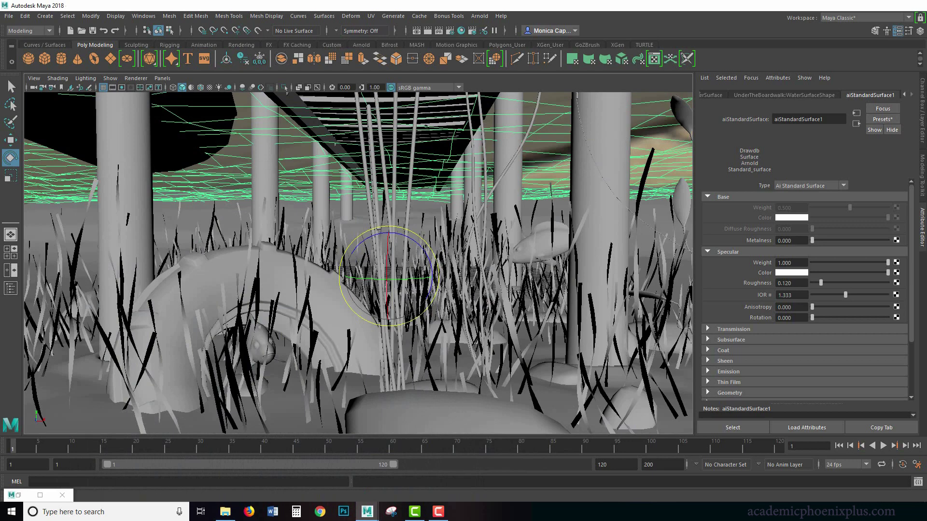
left_click(226, 512)
left_click_drag(646, 141, 453, 100)
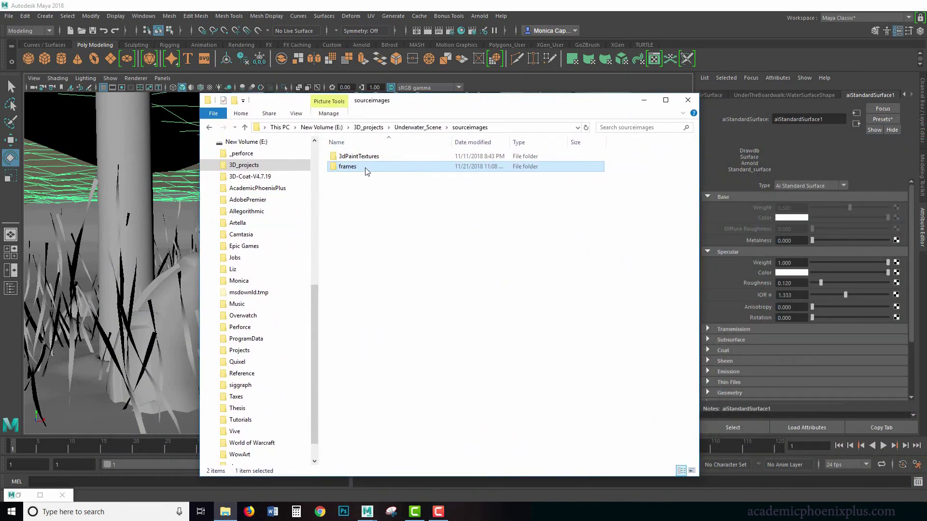
double_click(399, 168)
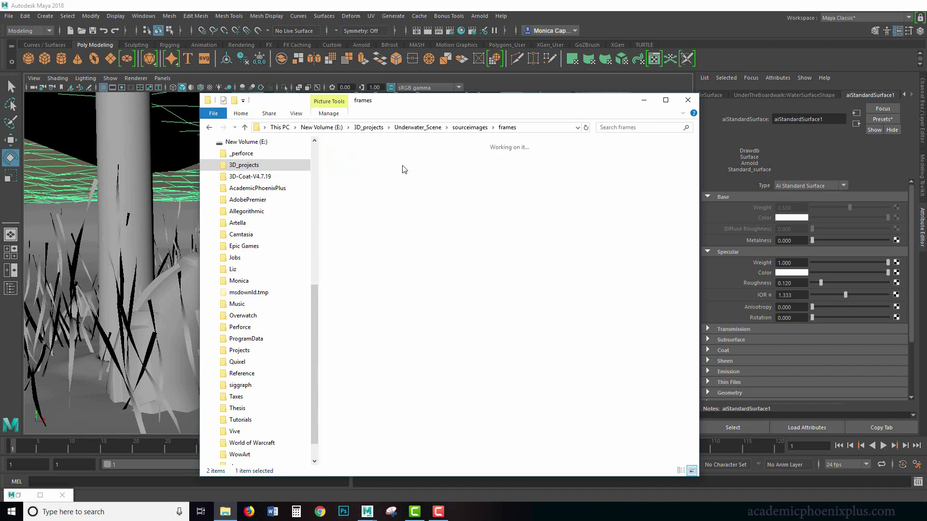
left_click(358, 172)
double_click(357, 173)
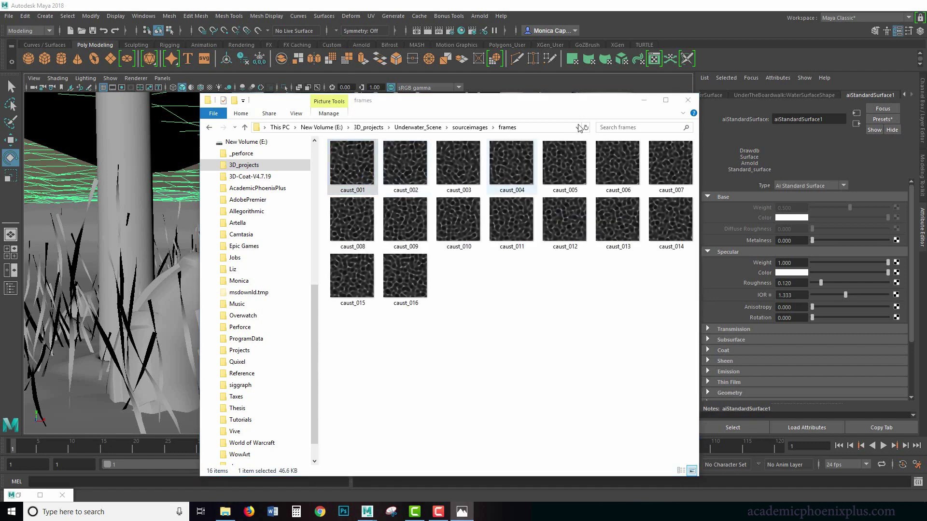
- Flip forward and backward through the caustic frames up to caust_016, and put the image viewer and folder window away
key("Right")
key("Right")
key("Right")
key("Right")
key("Right")
key("Right")
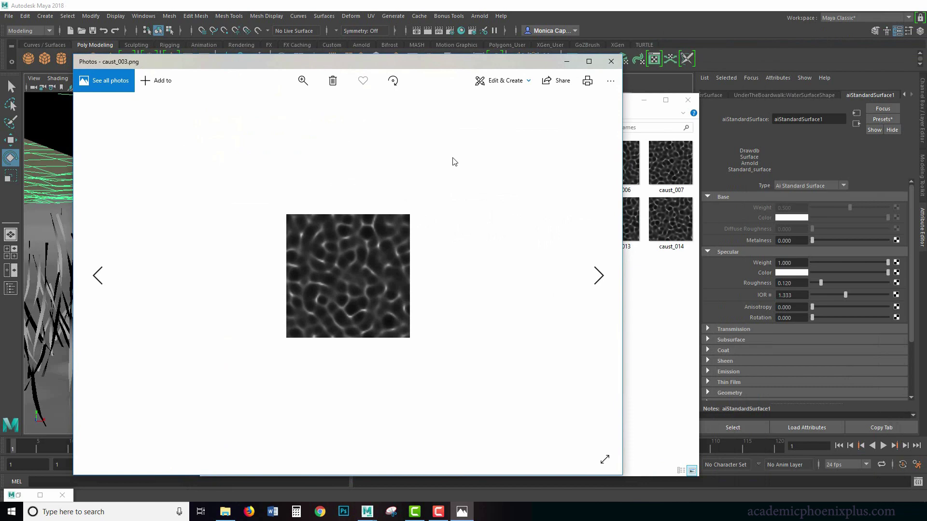
key("Right")
key("Right")
key("Right")
key("Right")
key("Right")
key("Right")
key("Right")
key("Right")
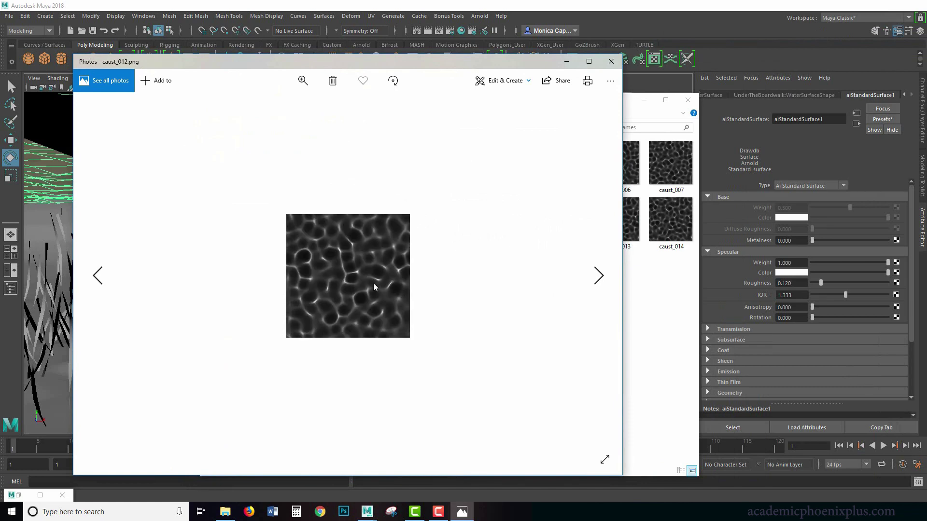
key("Right")
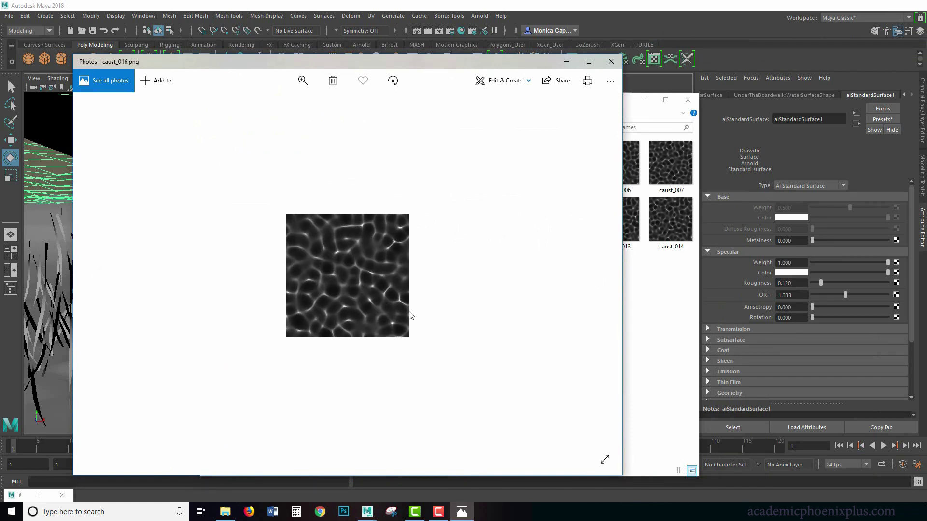
key("Left")
key("Left")
key("Left")
key("Left")
key("Left")
key("Left")
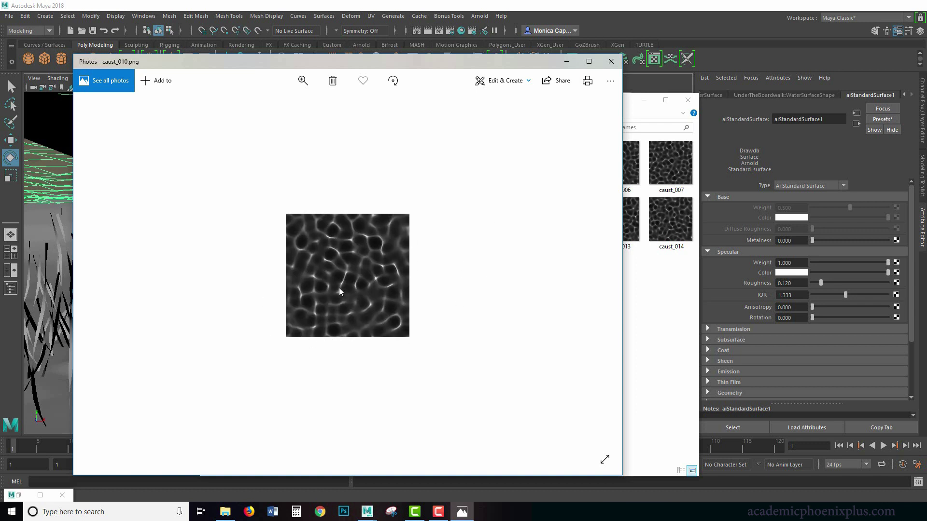
key("Right")
key("Right")
key("Right")
key("Right")
key("Right")
key("Right")
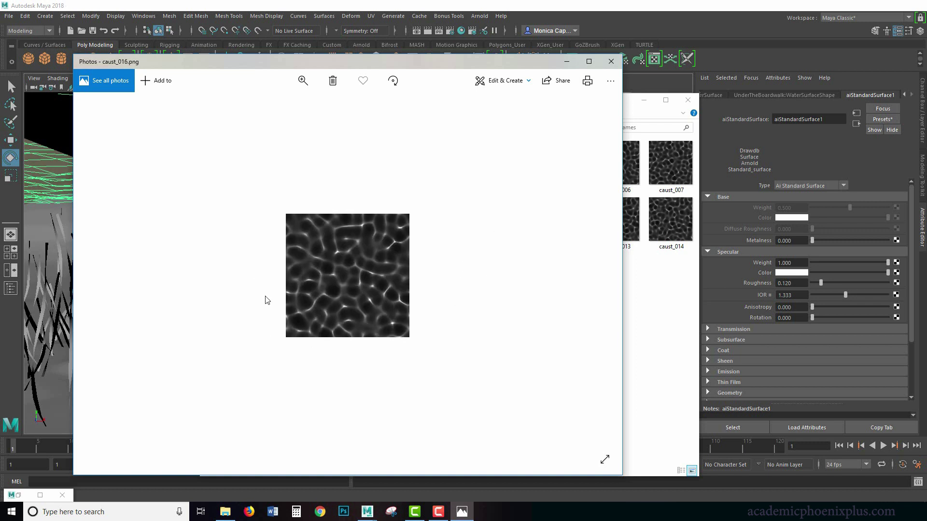
left_click(611, 61)
left_click(644, 100)
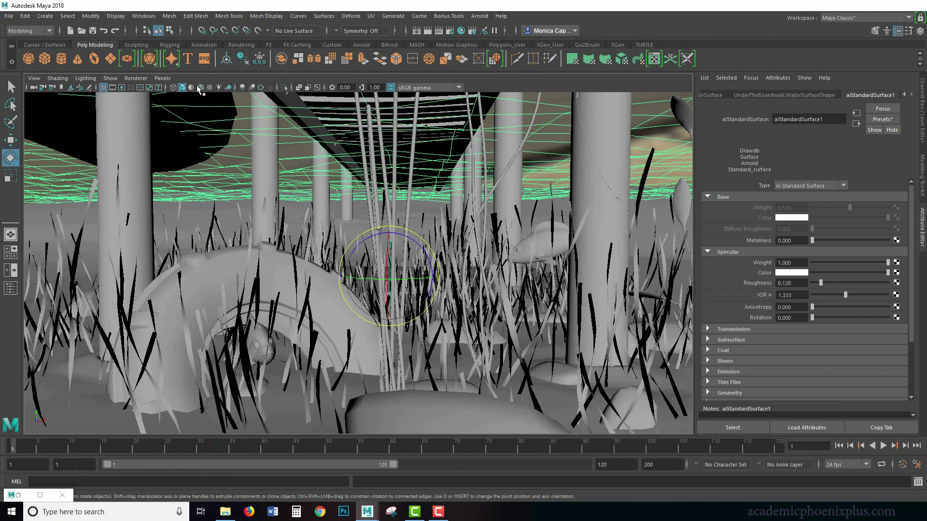
- Create a spot light and, looking through it, aim it down at the boardwalk and plants from above
left_click(45, 16)
mouse_move(123, 69)
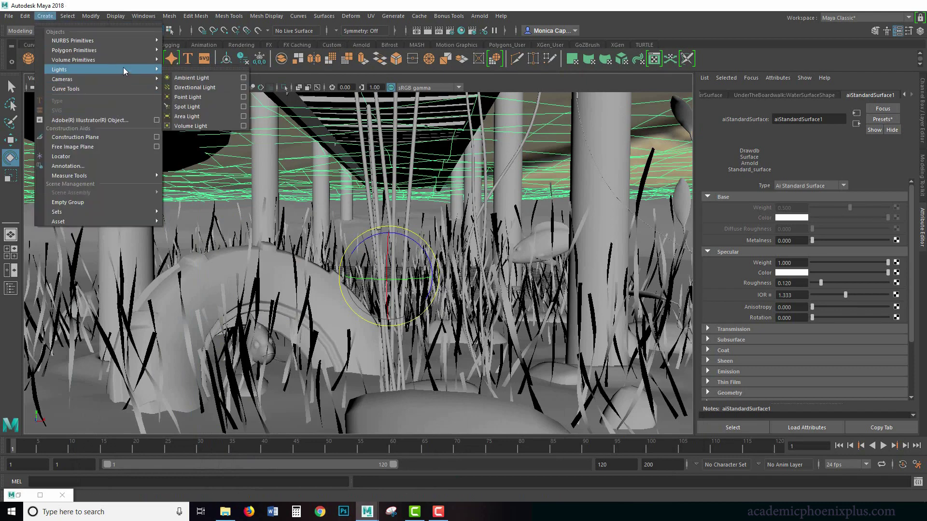
left_click(203, 99)
left_click(163, 78)
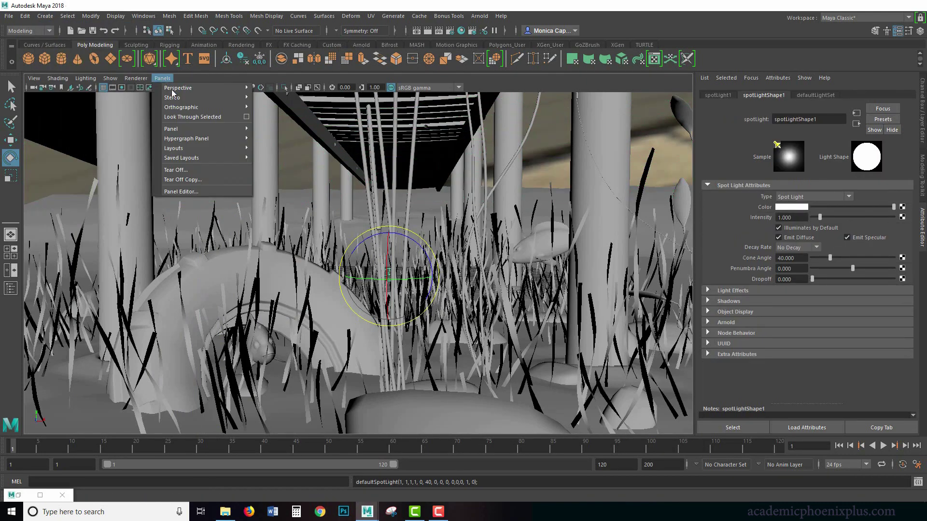
left_click(191, 120)
left_click(568, 187)
left_click_drag(567, 187, 356, 195, "alt")
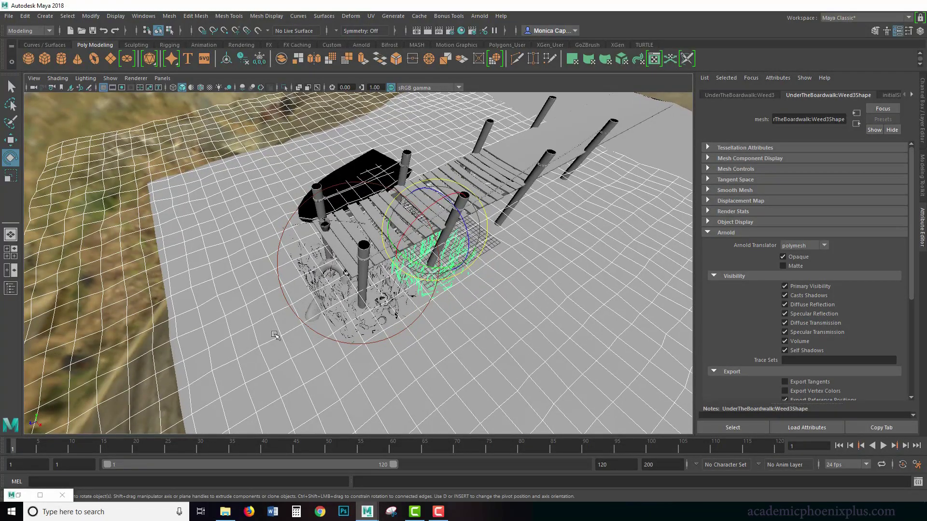
- Select the spot light and return the viewport to the underwater persp camera view
left_click(396, 334)
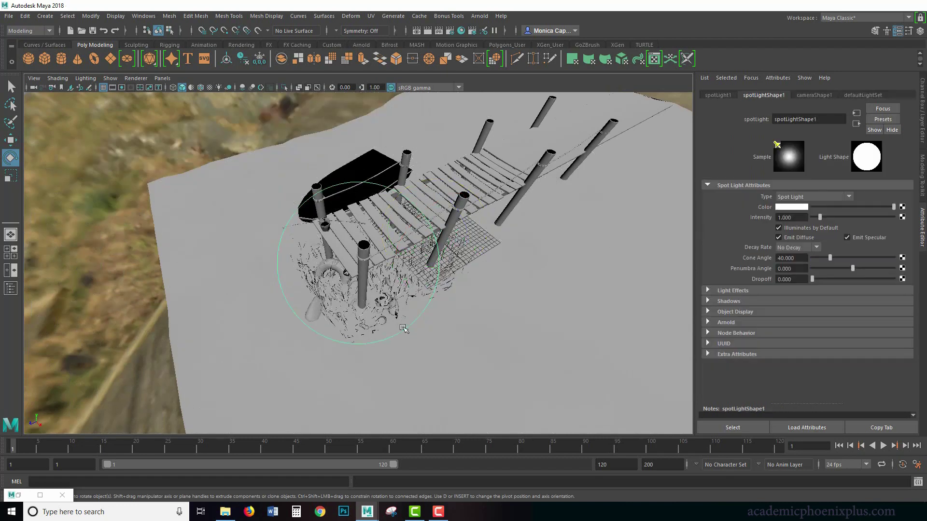
left_click(167, 78)
mouse_move(207, 87)
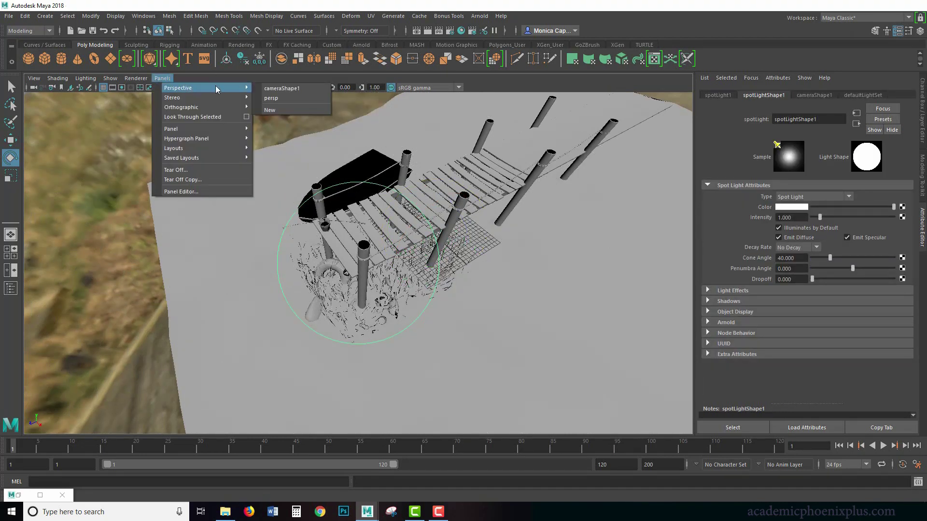
left_click(286, 98)
left_click(162, 78)
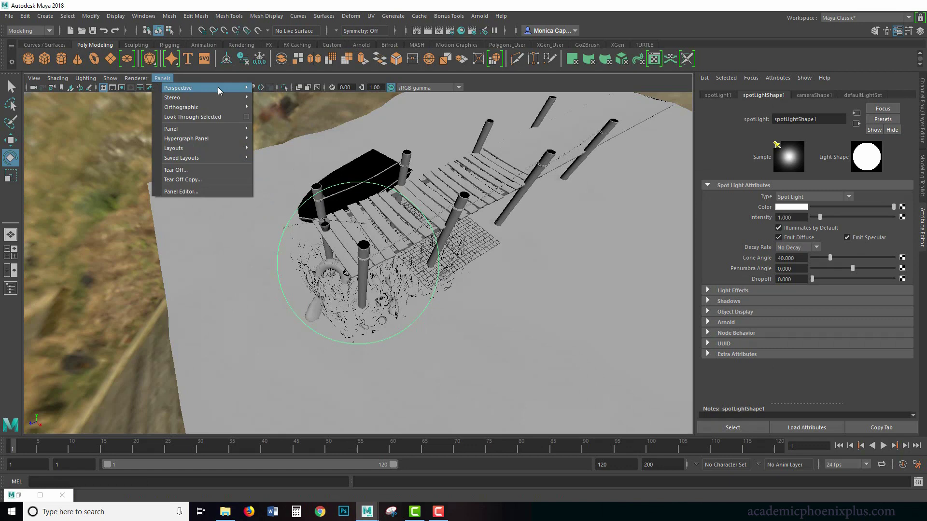
left_click(286, 88)
- Start a render in the Arnold RenderView and set the spot light's intensity to 10
left_click(21, 497)
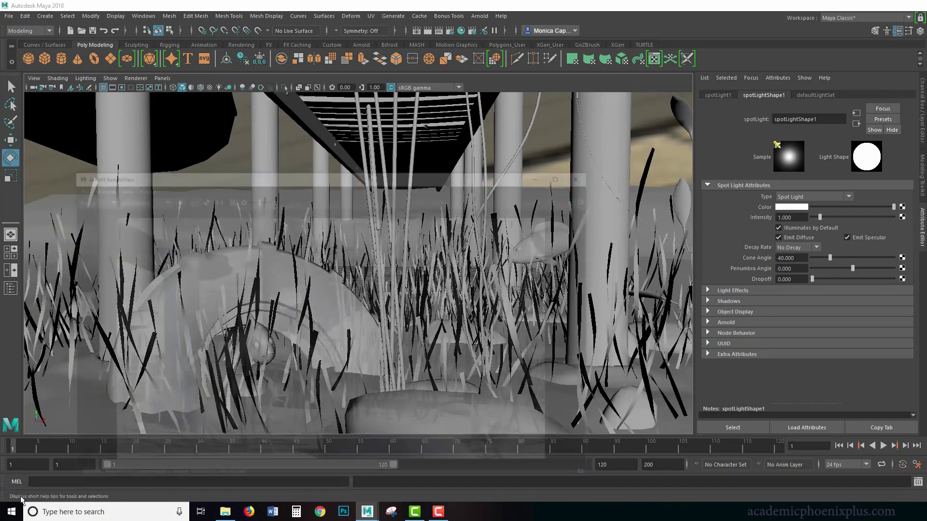
left_click(615, 132)
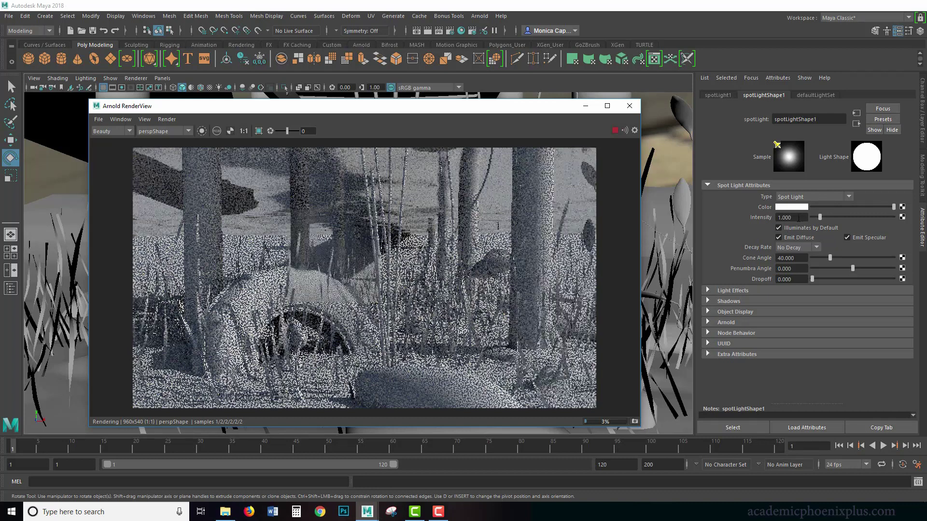
left_click(798, 218)
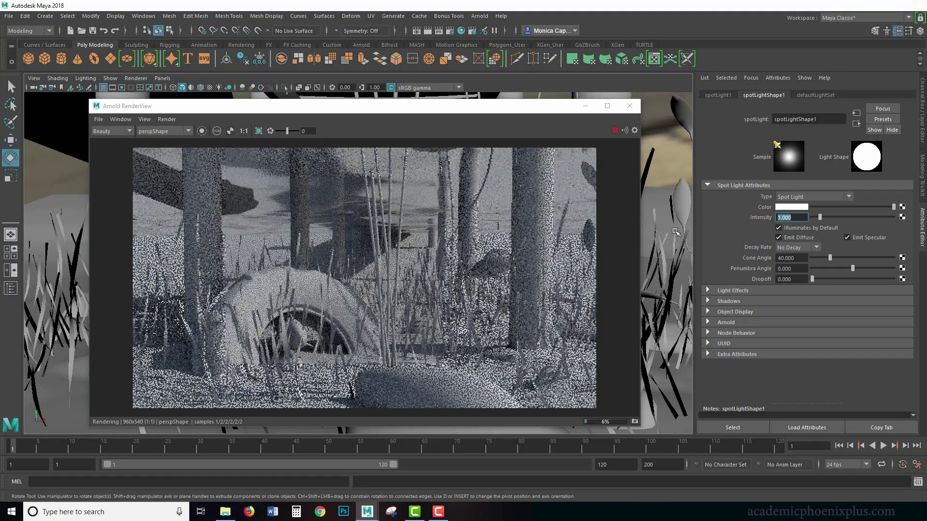
type("10")
key("Return")
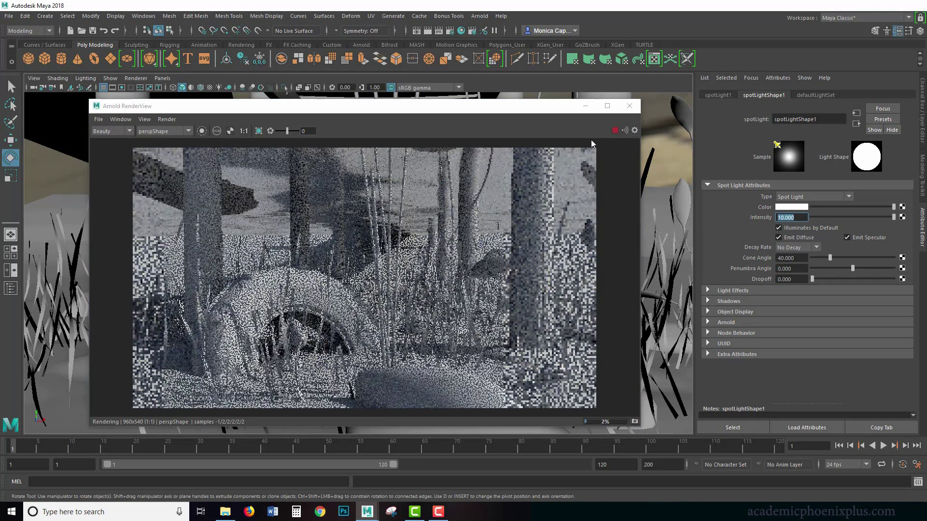
- Find aiSkyDomeLight1 in the Outliner and hide it
left_click(49, 192)
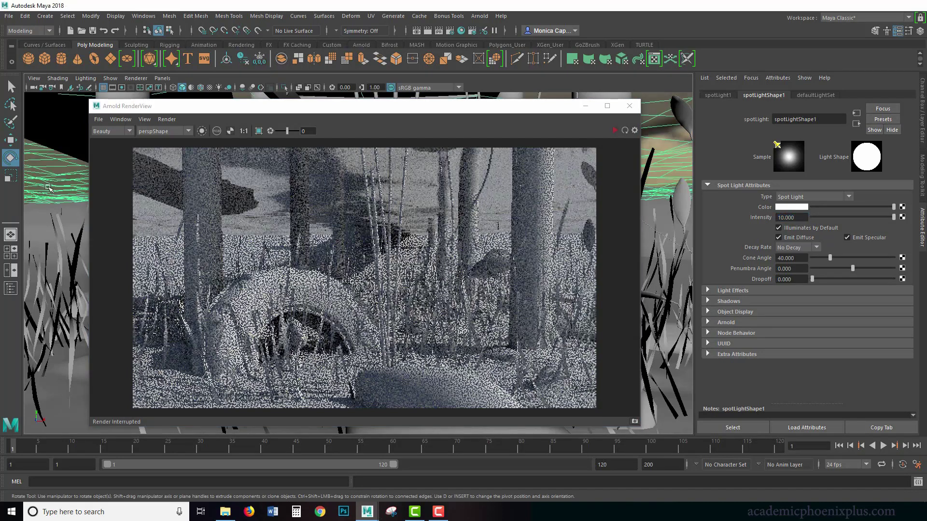
left_click(29, 209)
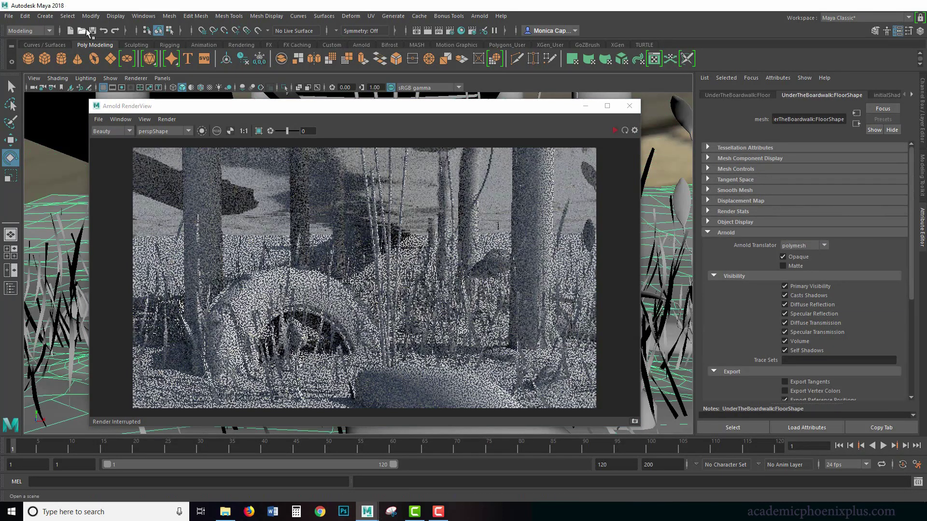
left_click(144, 16)
left_click(159, 123)
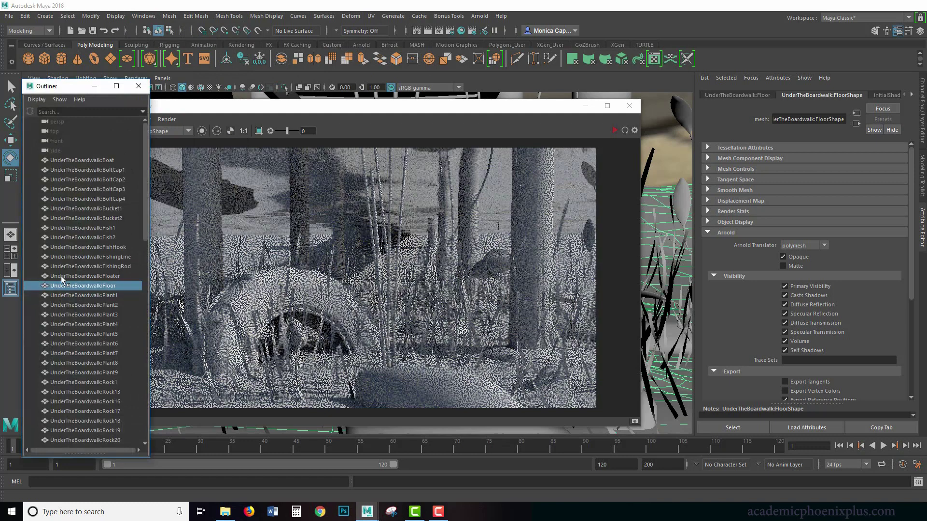
left_click_drag(144, 212, 97, 430)
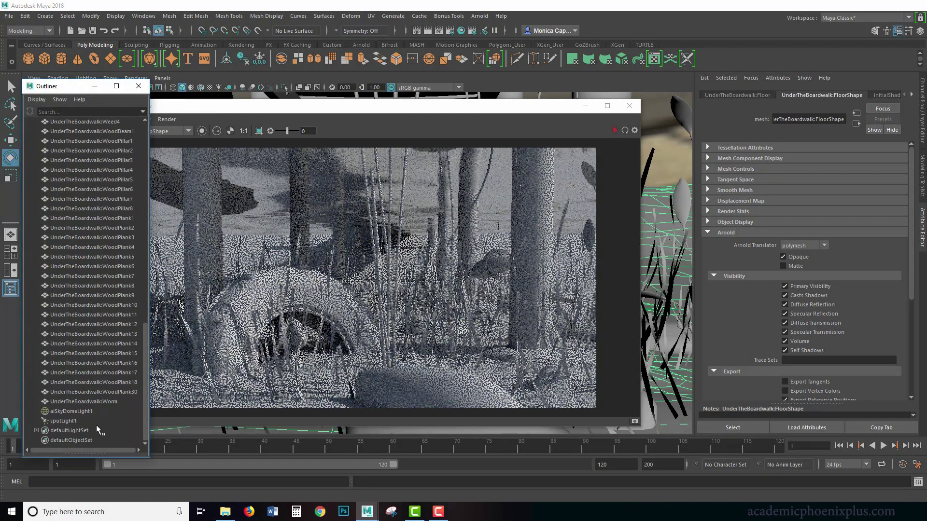
left_click(99, 411)
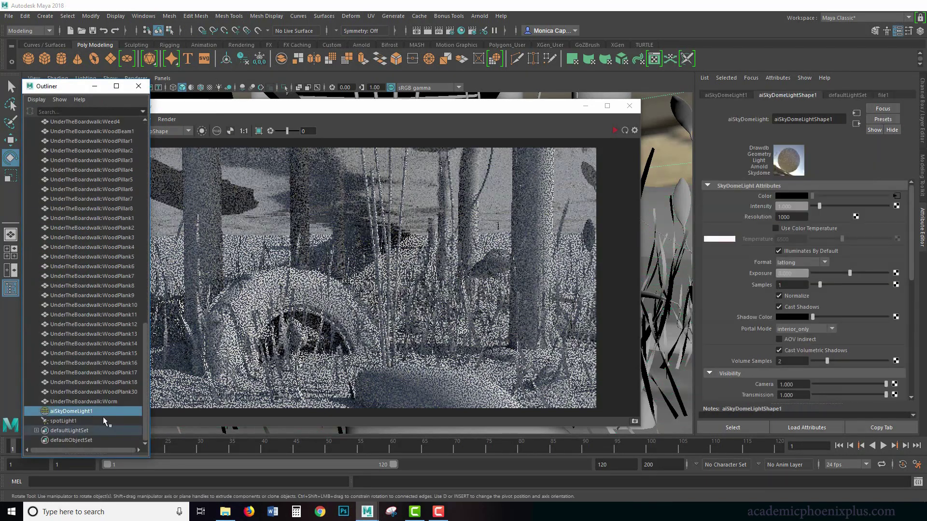
key("ctrl+h")
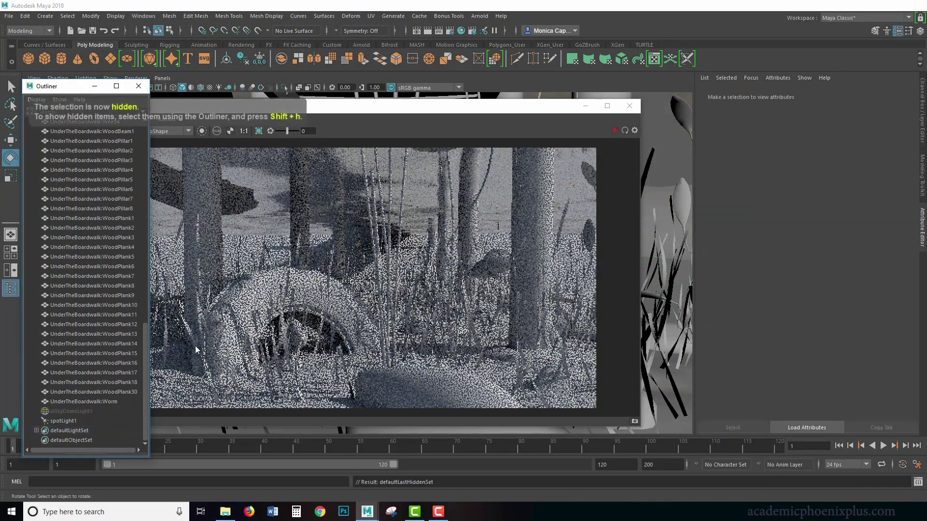
- Restart the Arnold render with the sky dome hidden and set spotLight1's Arnold exposure to 3
left_click(615, 131)
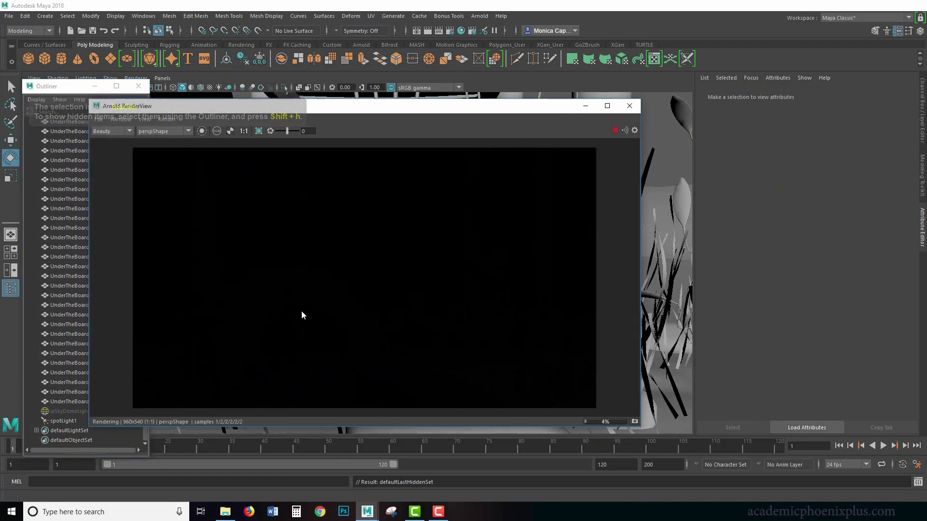
left_click(62, 421)
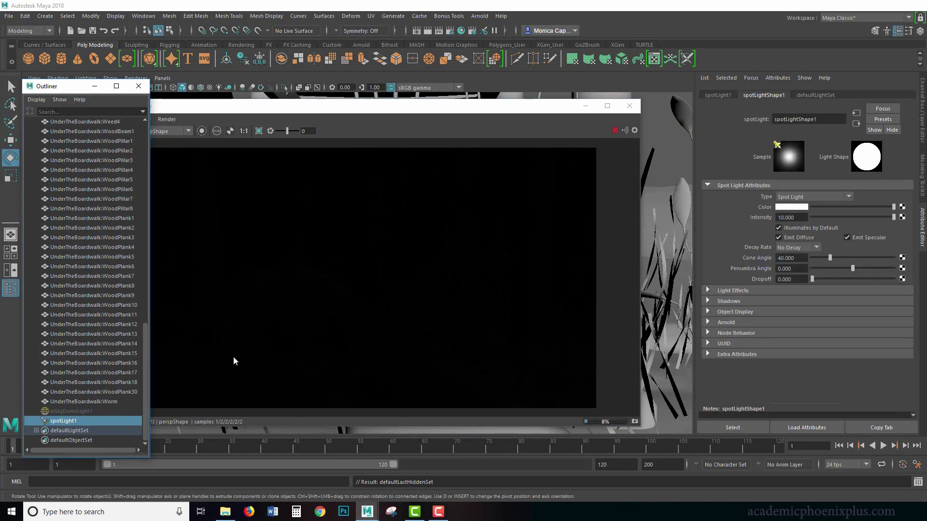
left_click(726, 323)
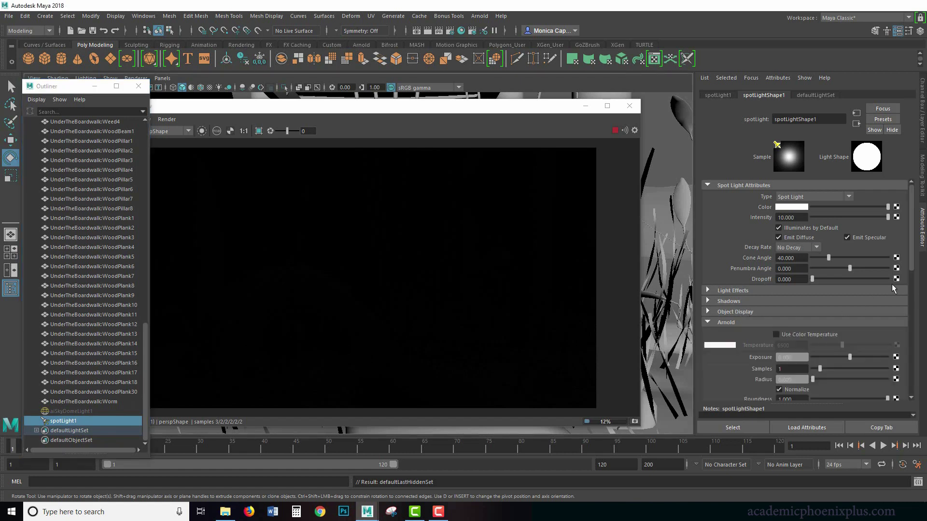
scroll(904, 288, "down", 3)
scroll(903, 288, "down", 1)
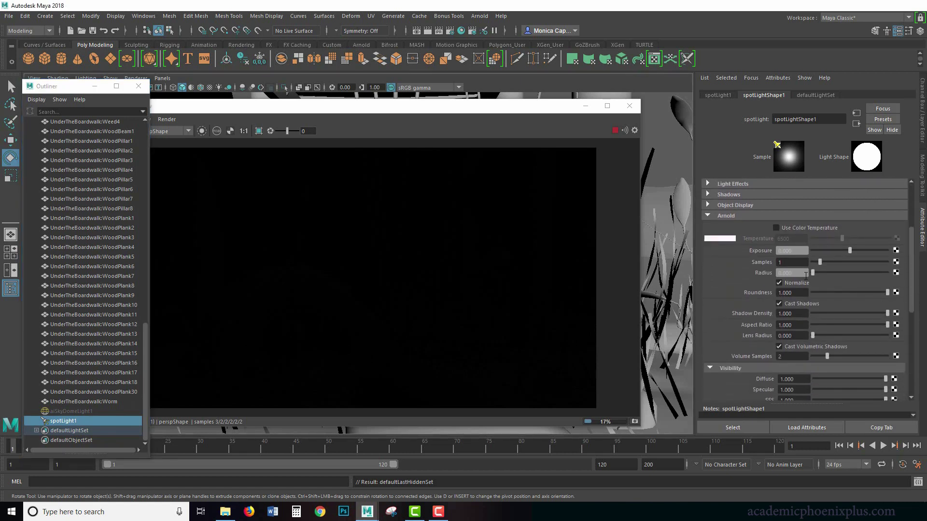
left_click(804, 250)
type("3")
key("Return")
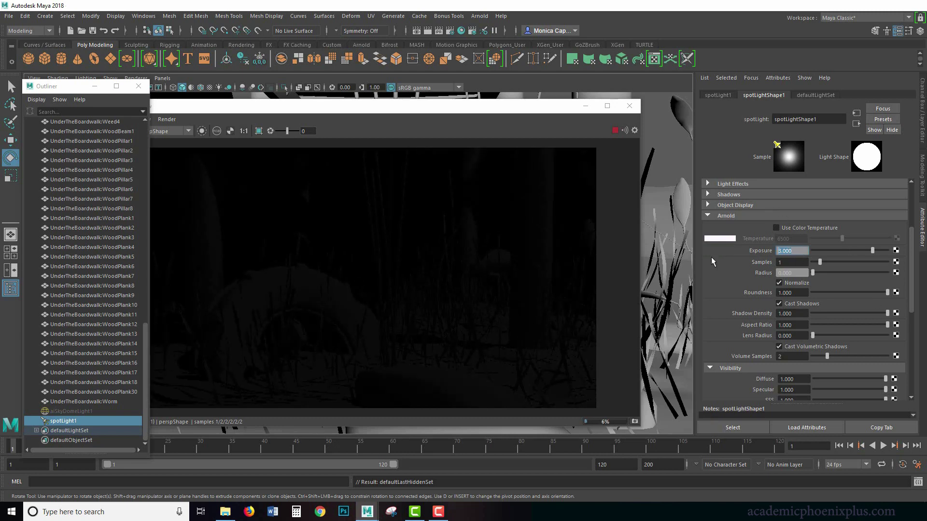
- Raise spotLight1's Arnold exposure to 5, stop the render and minimize the render window
type("5")
key("Return")
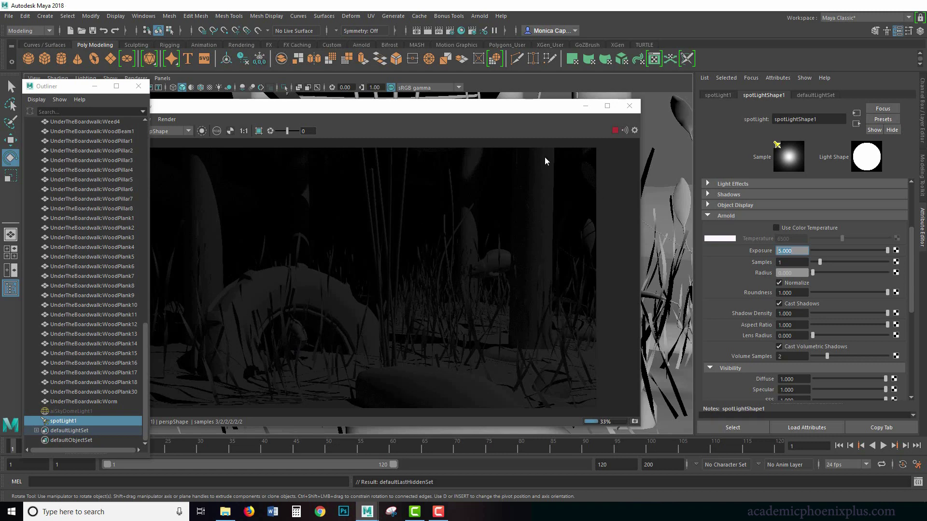
left_click(615, 130)
left_click(585, 105)
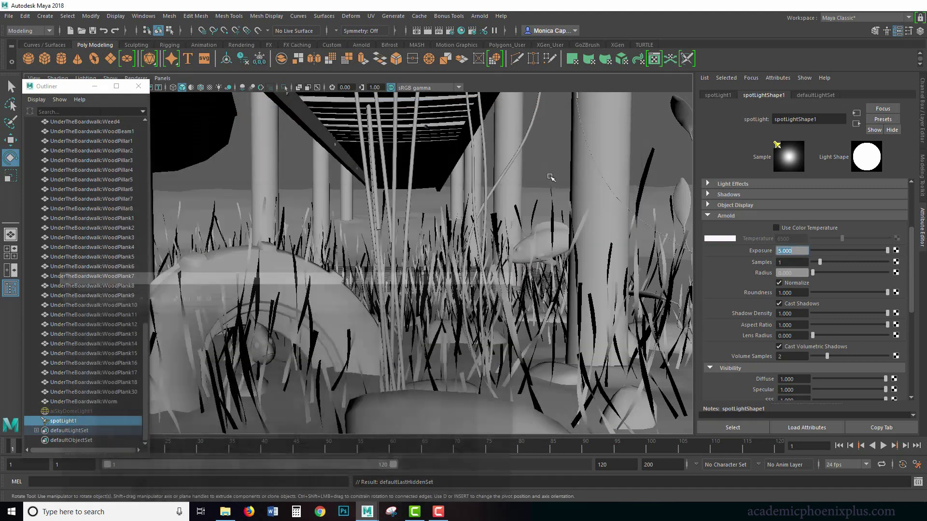
- Add a Gobo light filter to spotLight1 in its Arnold light filter settings
left_click_drag(911, 234, 867, 312)
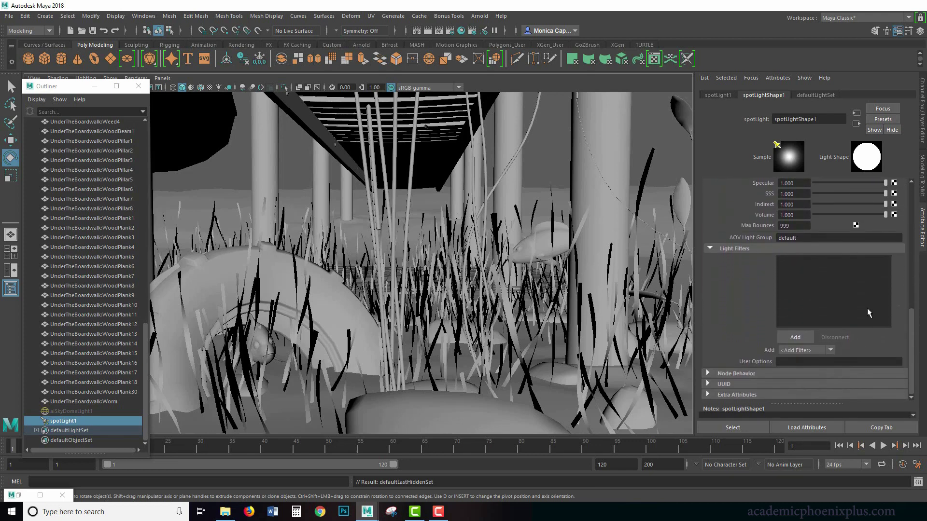
left_click(799, 337)
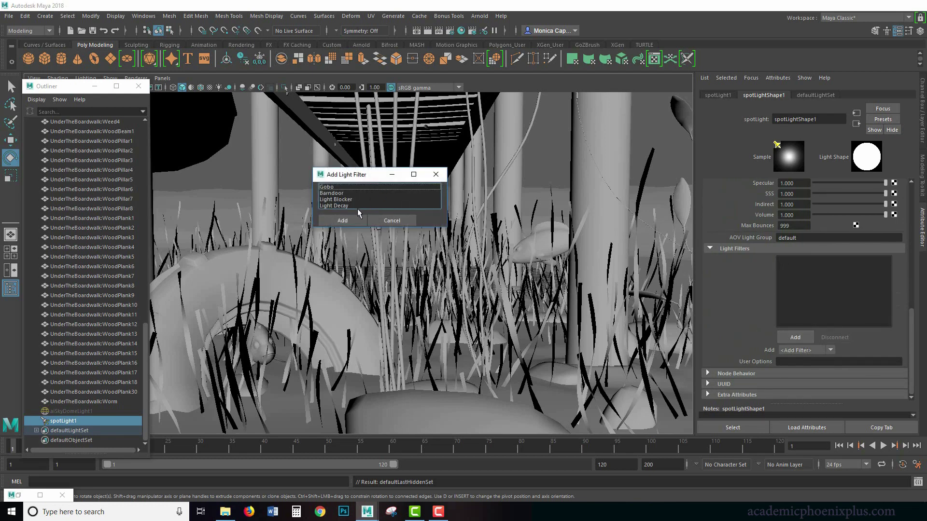
left_click(338, 187)
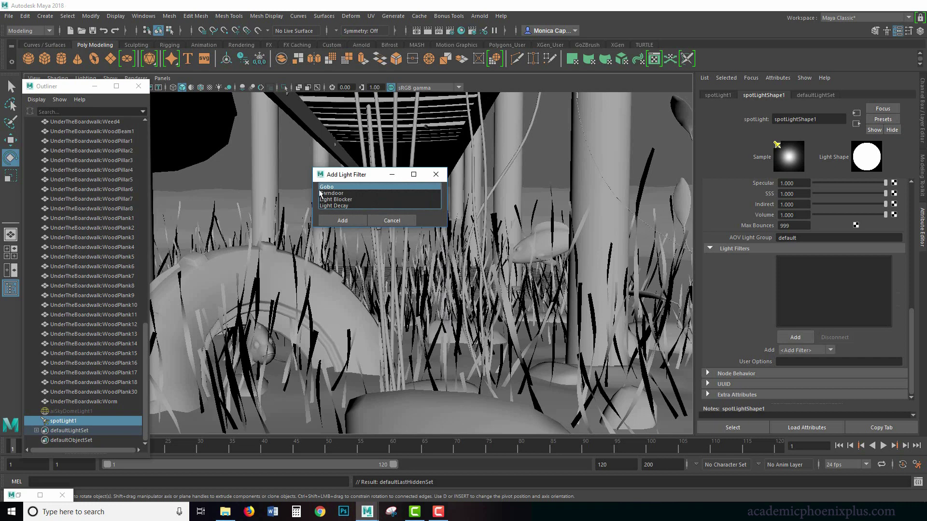
left_click(345, 221)
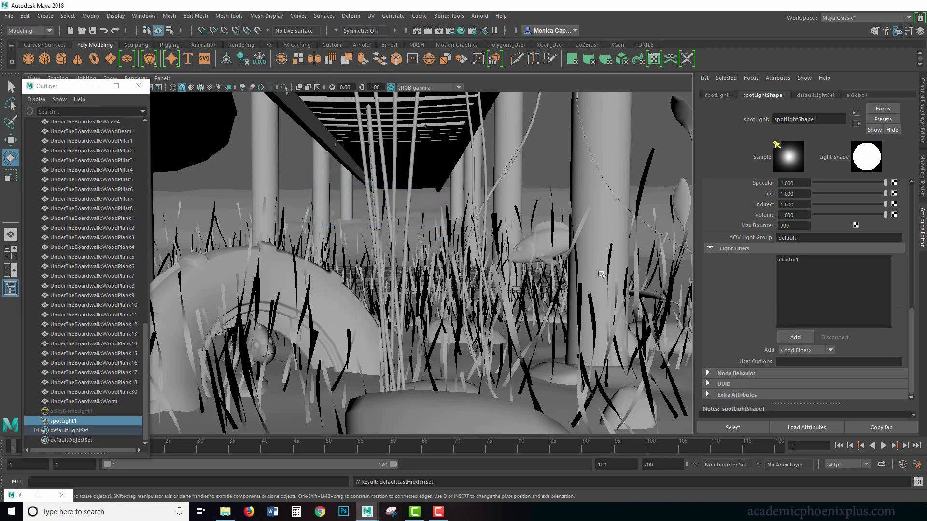
- Map aiGobo1's slide map with a File texture that loads caust_001.png from the sourceimages frames folder
left_click(789, 260)
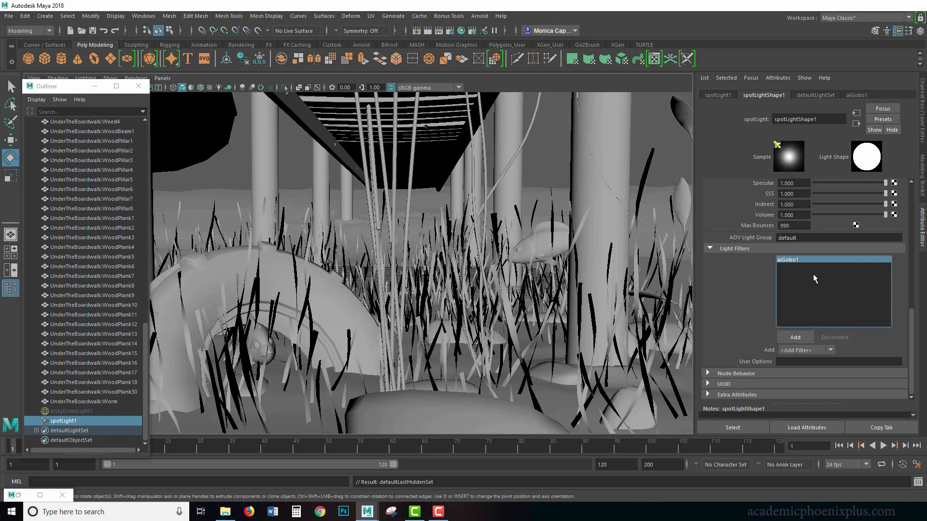
double_click(796, 261)
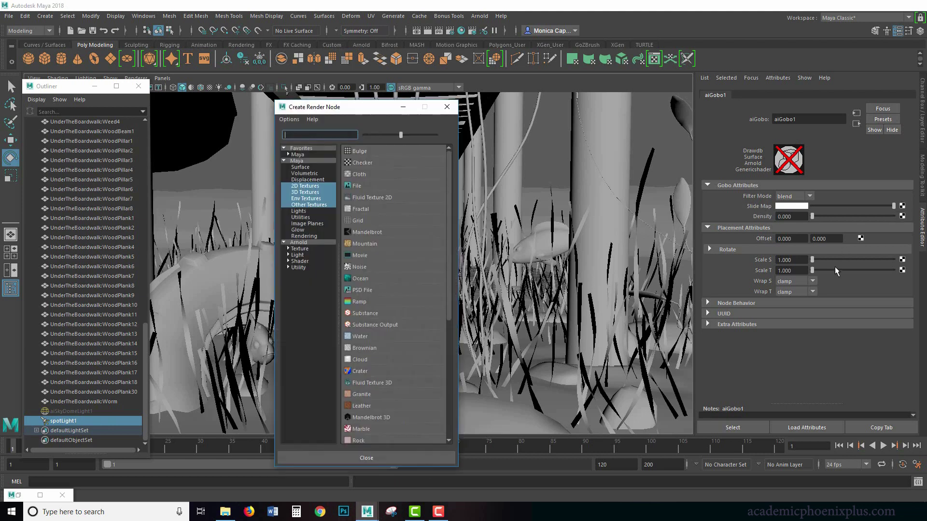
left_click(405, 187)
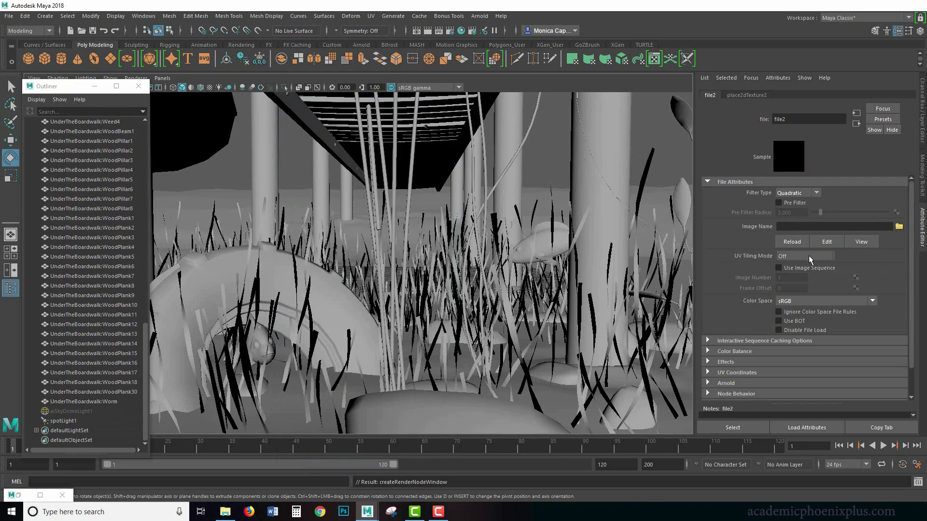
left_click(898, 227)
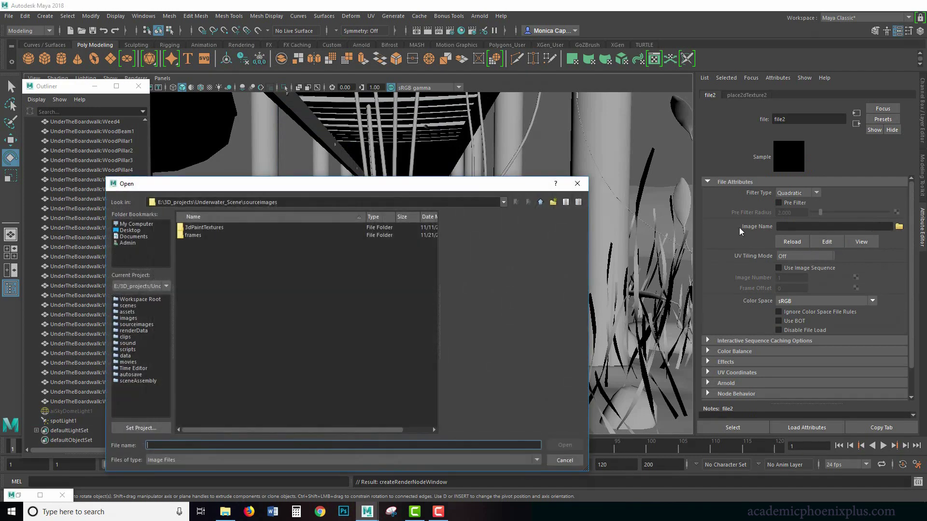
double_click(193, 235)
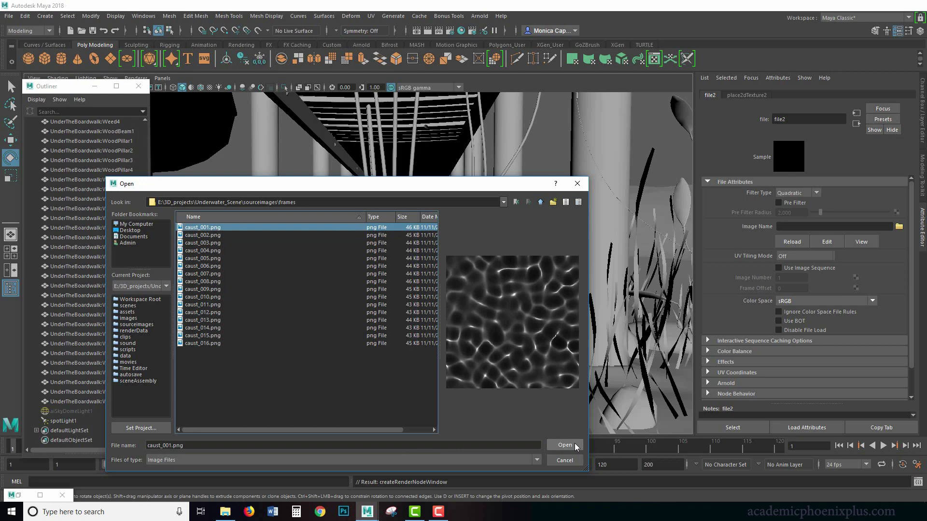
left_click(565, 445)
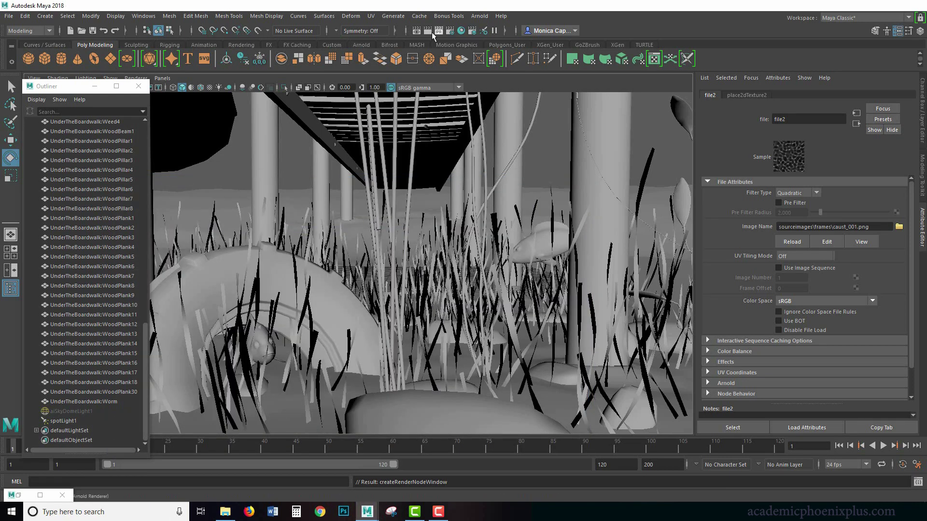
- Restore the minimized Arnold RenderView and set the caustic texture's Repeat UV to 3 by 3
left_click(479, 16)
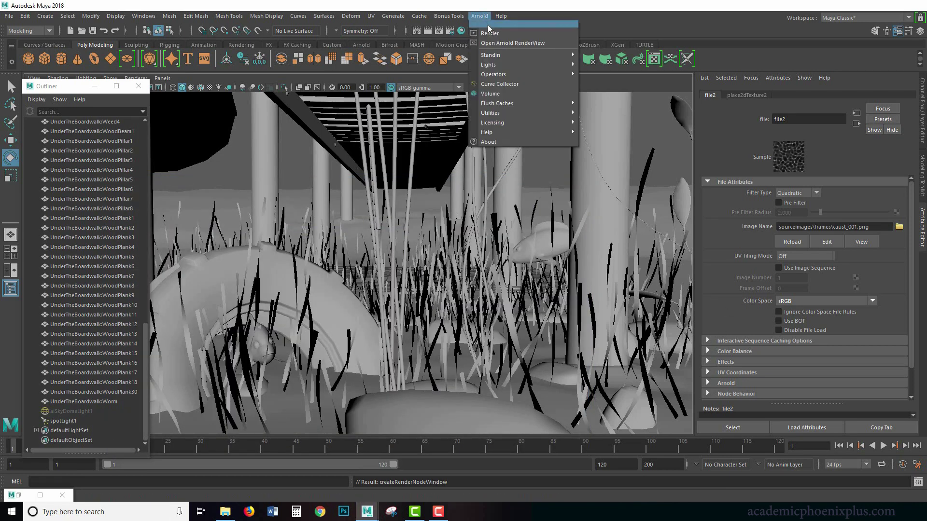
left_click(19, 496)
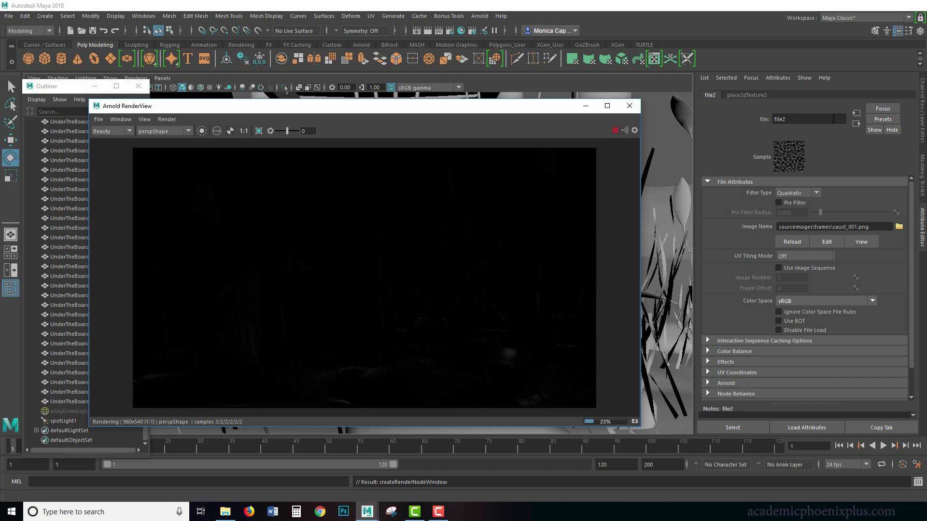
left_click(711, 97)
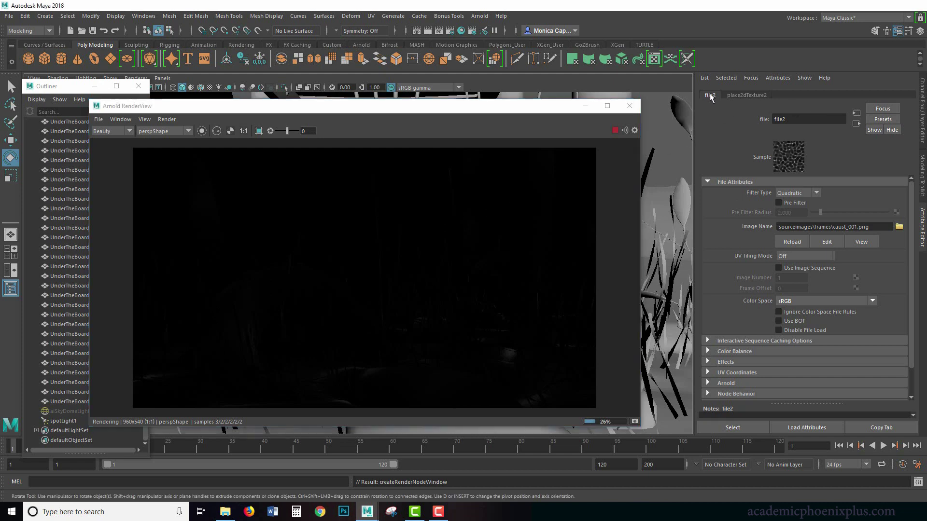
left_click(746, 96)
double_click(779, 267)
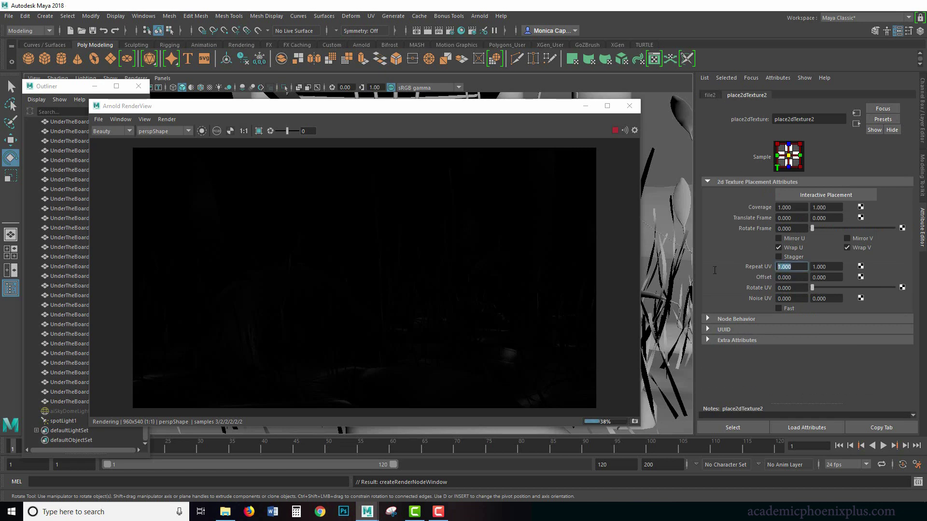
type("3")
key("Tab")
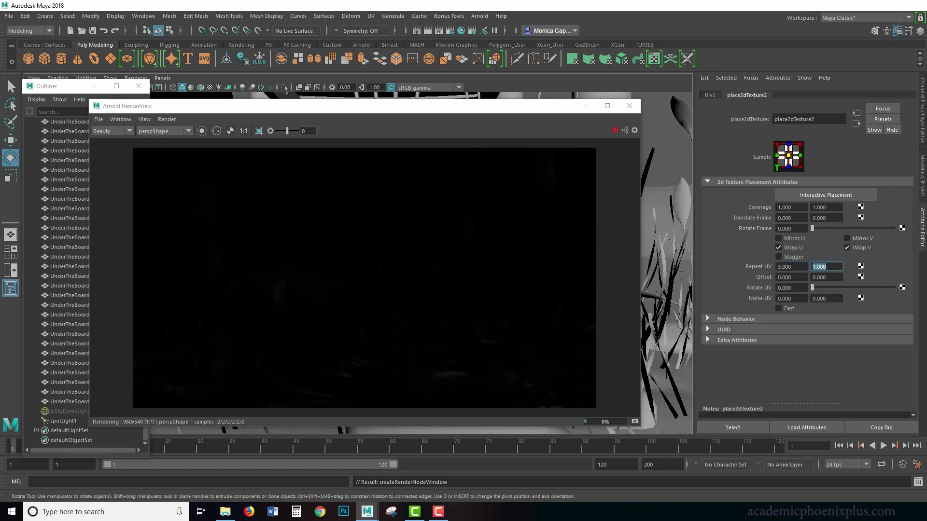
key("Tab")
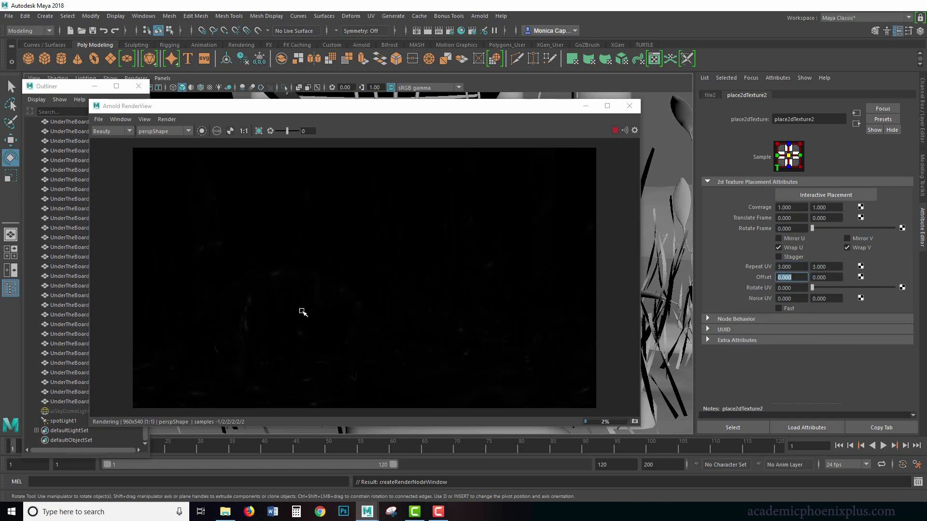
- Set the caustic texture's Repeat UV to 5 by 5
double_click(790, 266)
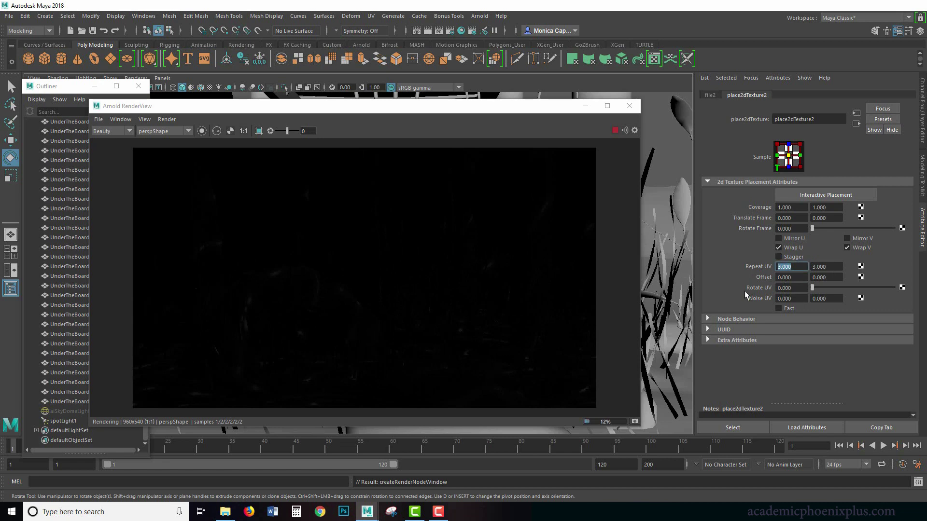
type("5")
key("Tab")
type("5")
key("Tab")
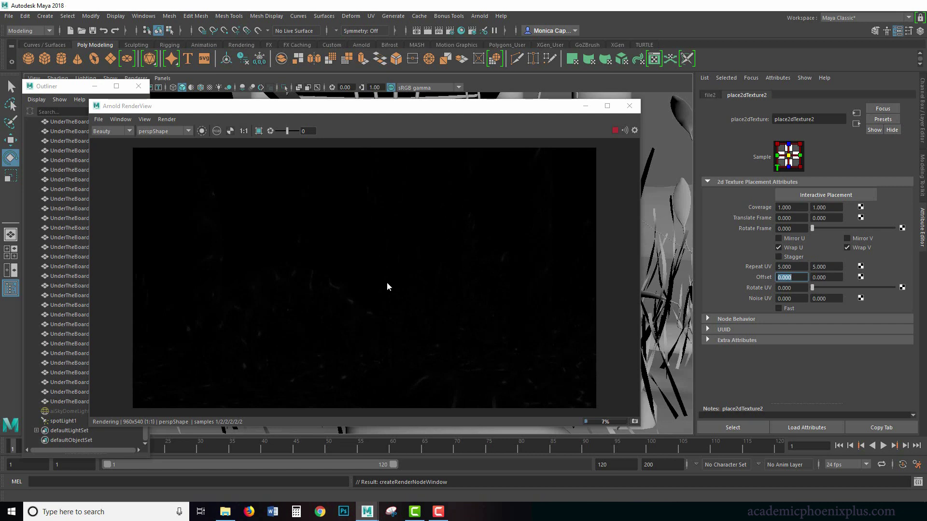
- Go back from the texture placement to aiGobo1's attributes and undo the last attribute change
left_click(856, 125)
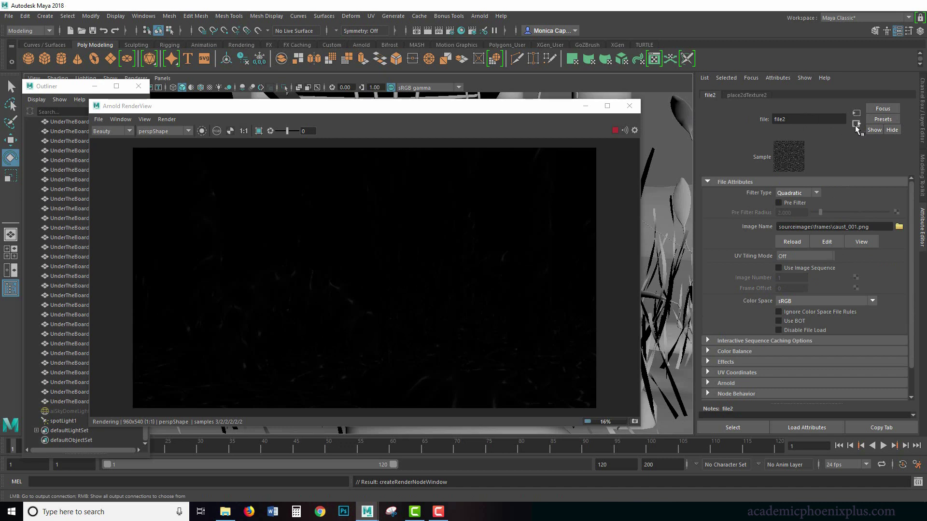
left_click(856, 125)
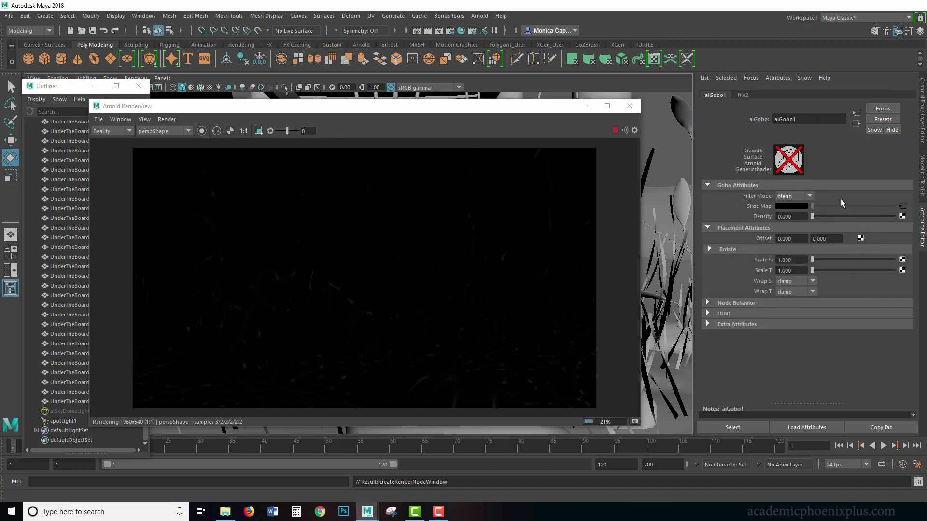
key("ctrl+z")
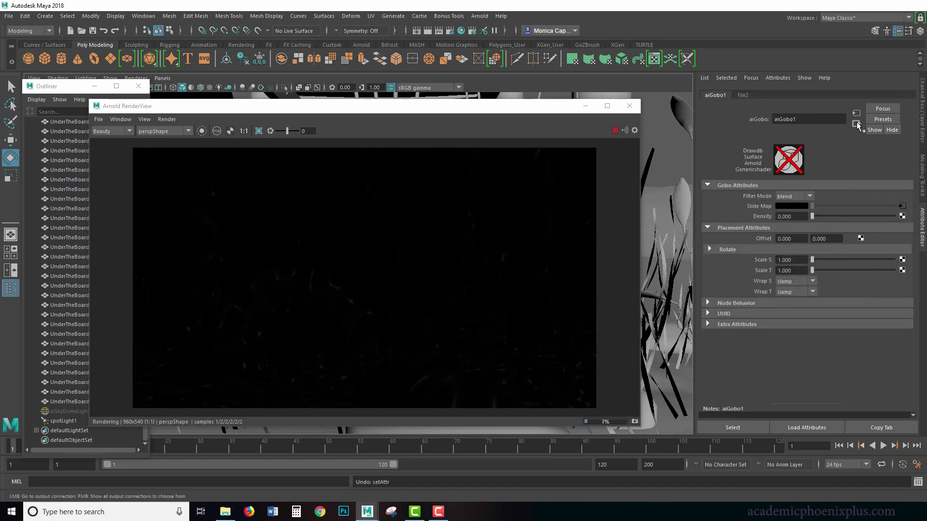
- Set spotLight1's intensity to 20
left_click(65, 422)
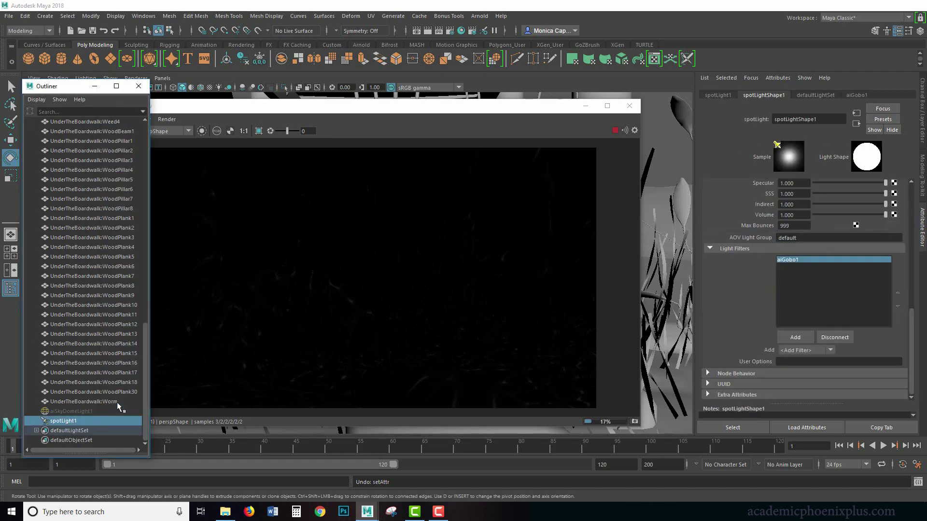
scroll(909, 313, "up", 10)
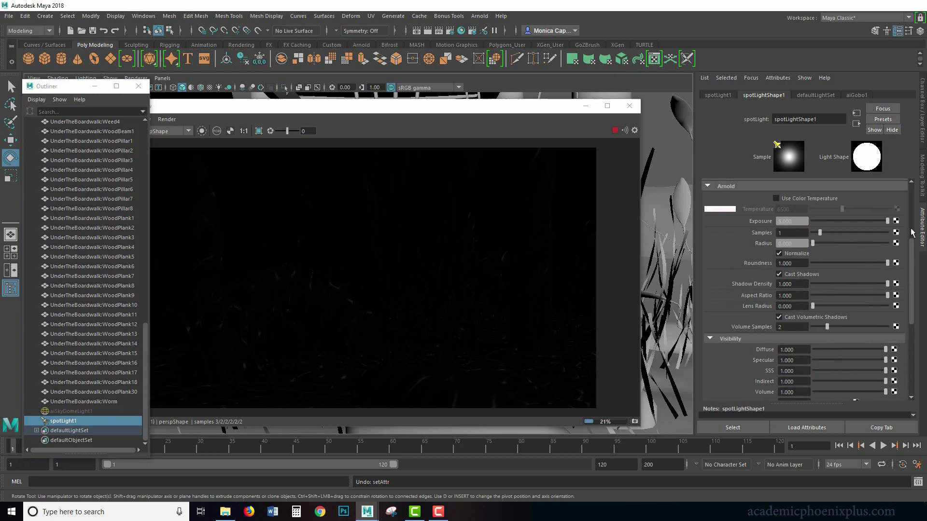
left_click(802, 217)
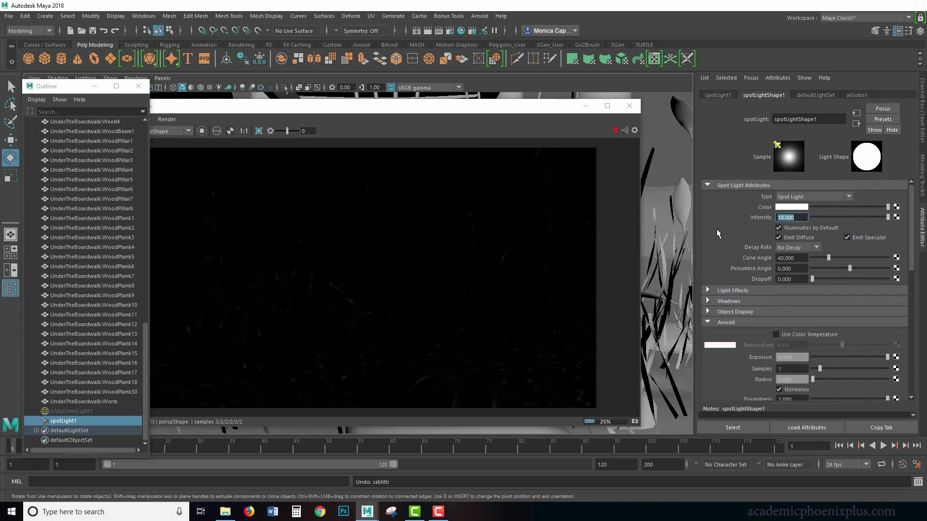
type("20")
key("Return")
left_click_drag(913, 232, 898, 333)
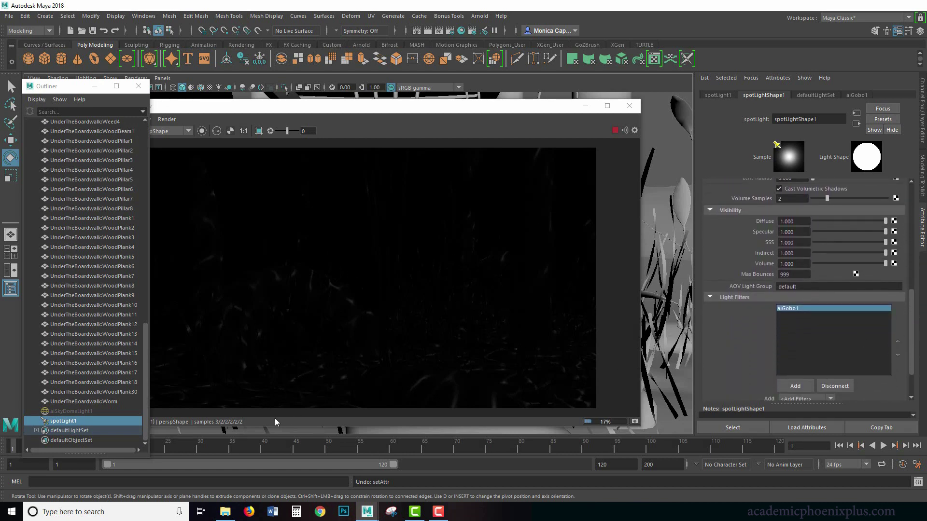
- Unhide aiSkyDomeLight1 and set its intensity to 0.3
left_click(64, 412)
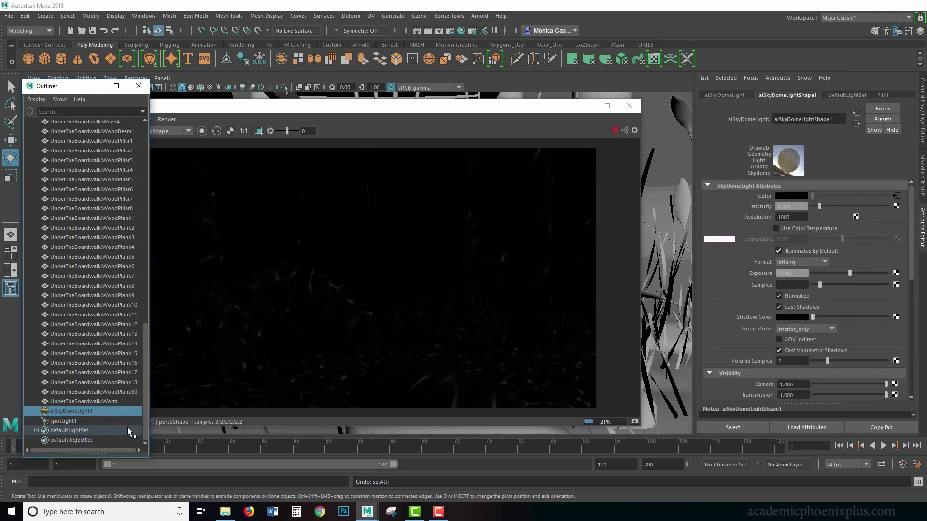
key("shift+h")
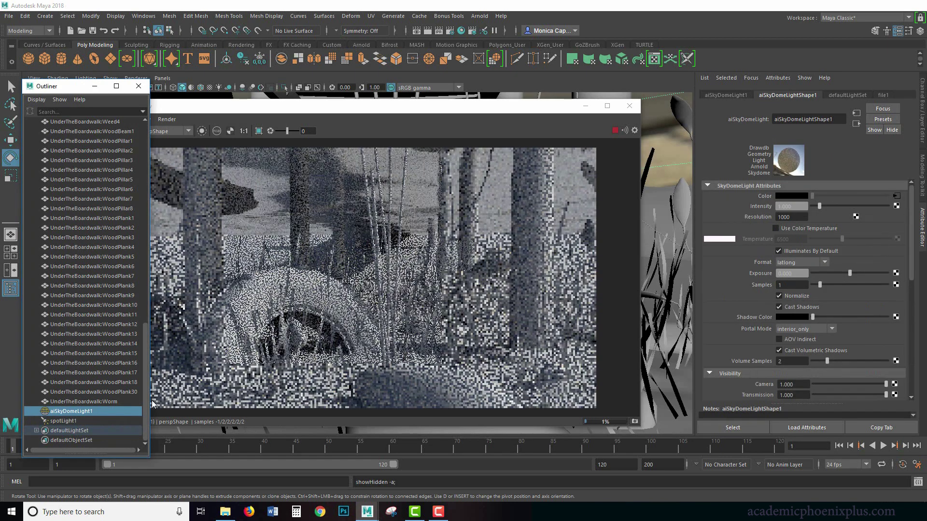
left_click(792, 207)
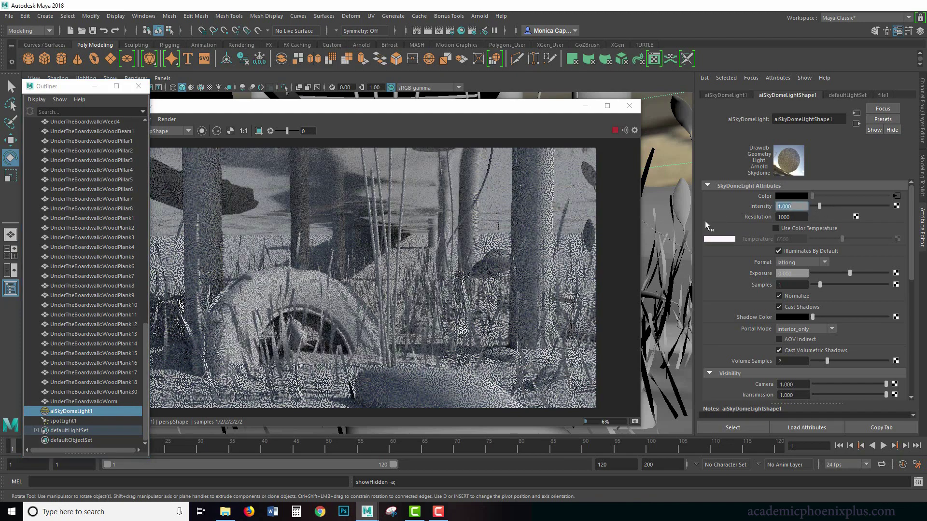
type("0")
key("Return")
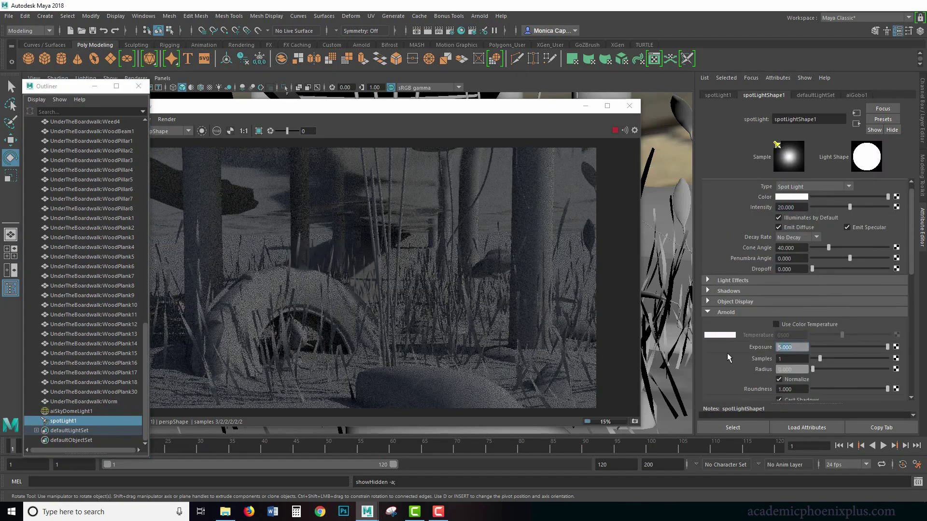
- Set spotLight1's Arnold exposure to 7 and move the Outliner window slightly up
type("7")
key("Return")
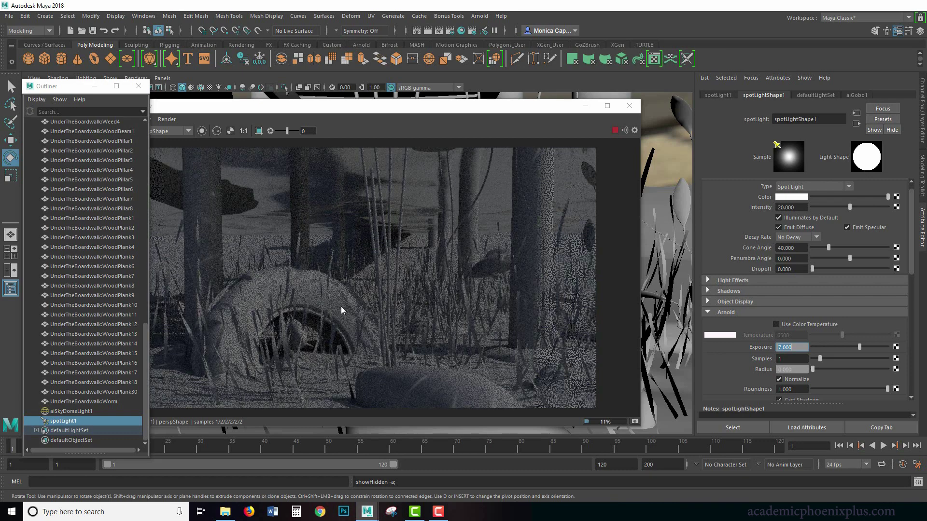
left_click(799, 206)
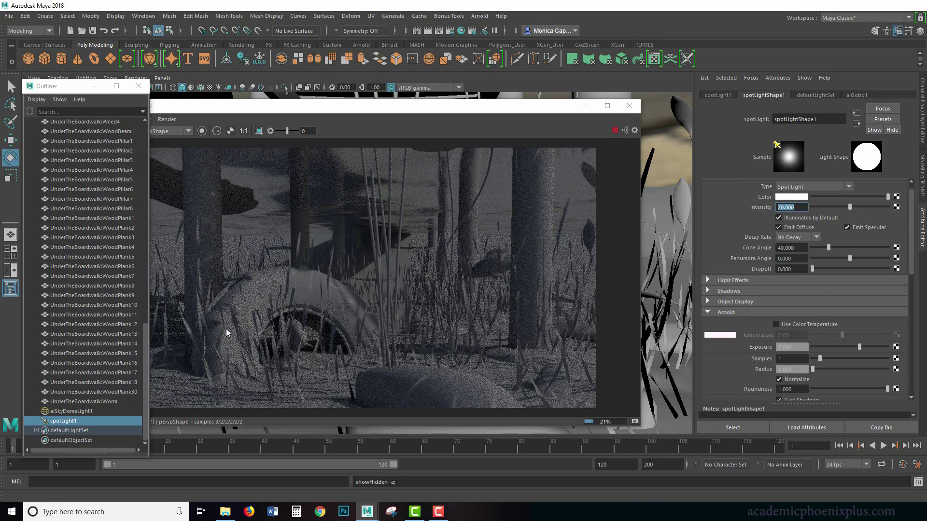
left_click_drag(58, 88, 80, 63)
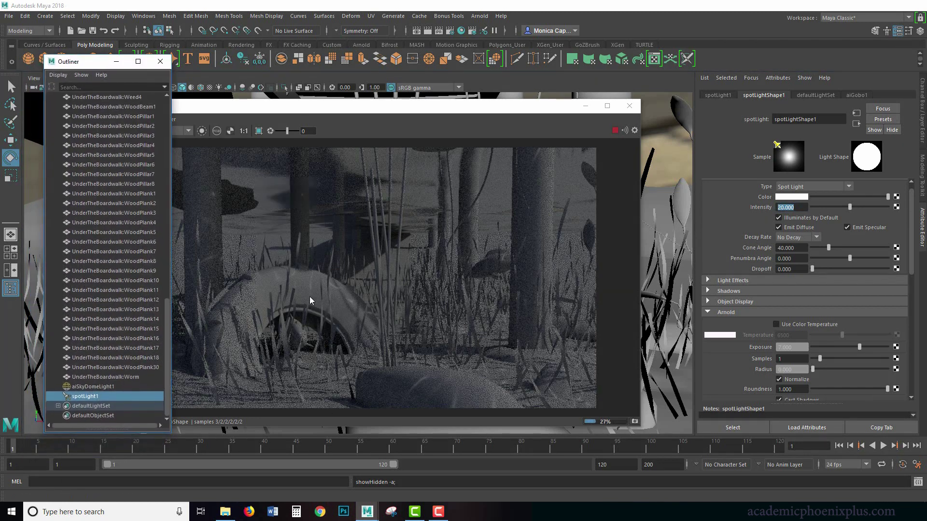
left_click(29, 448)
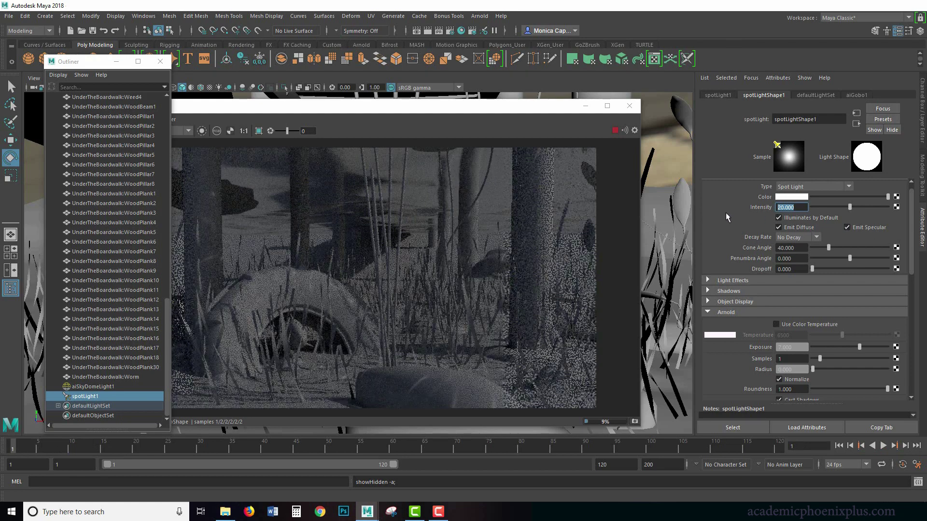
- Set aiSkyDomeLight1's intensity to 0.2
left_click(155, 386)
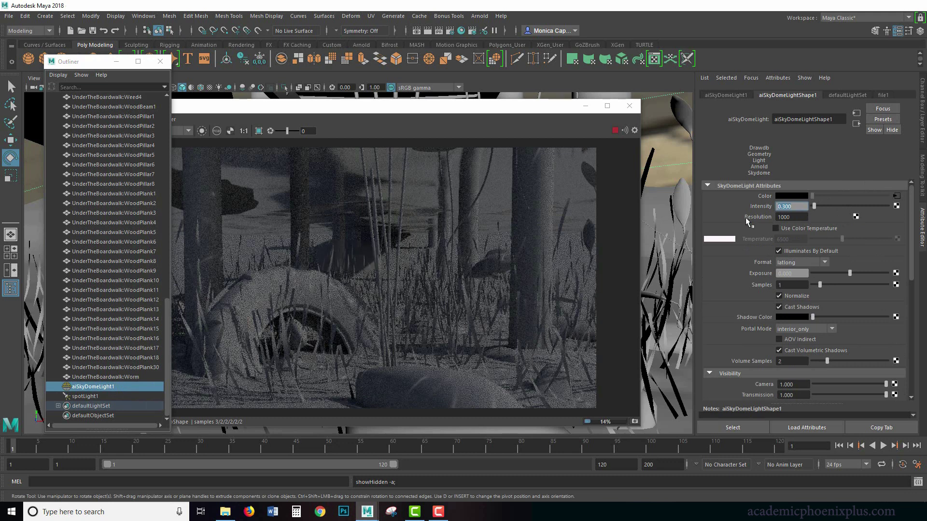
type("0.2")
key("Return")
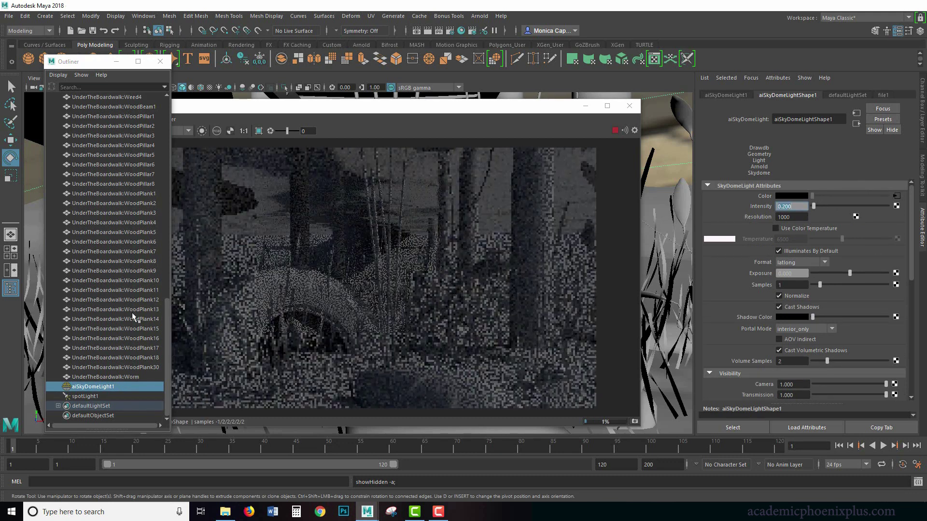
- Set spotLight1's intensity to 30 and its Arnold exposure to 10
left_click(91, 396)
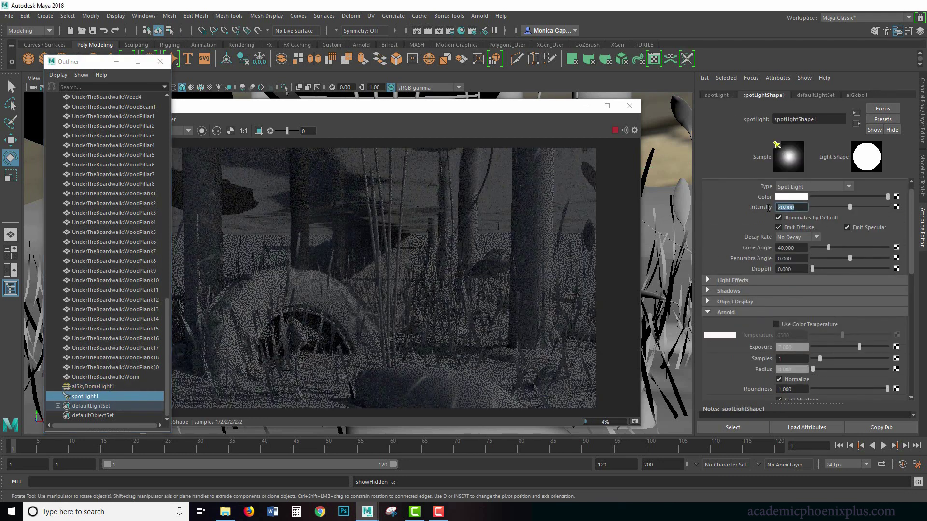
type("30")
key("Return")
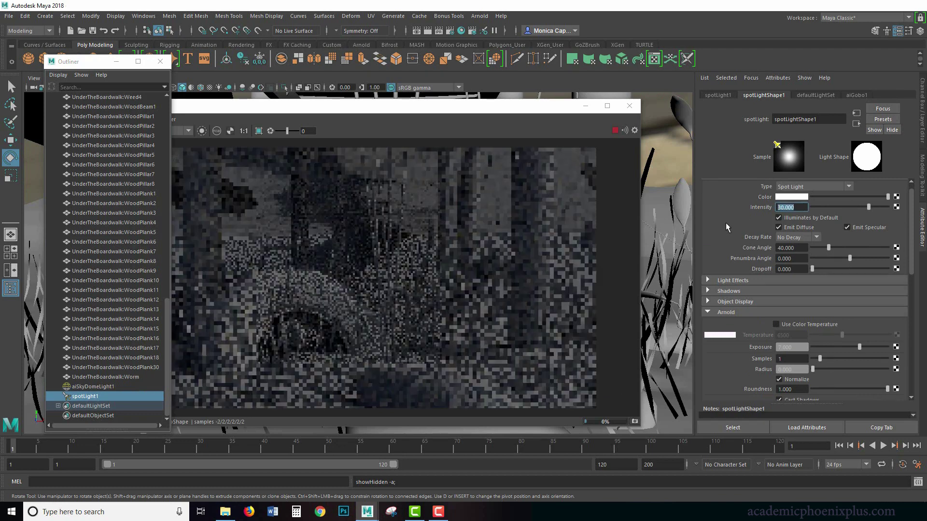
left_click(792, 347)
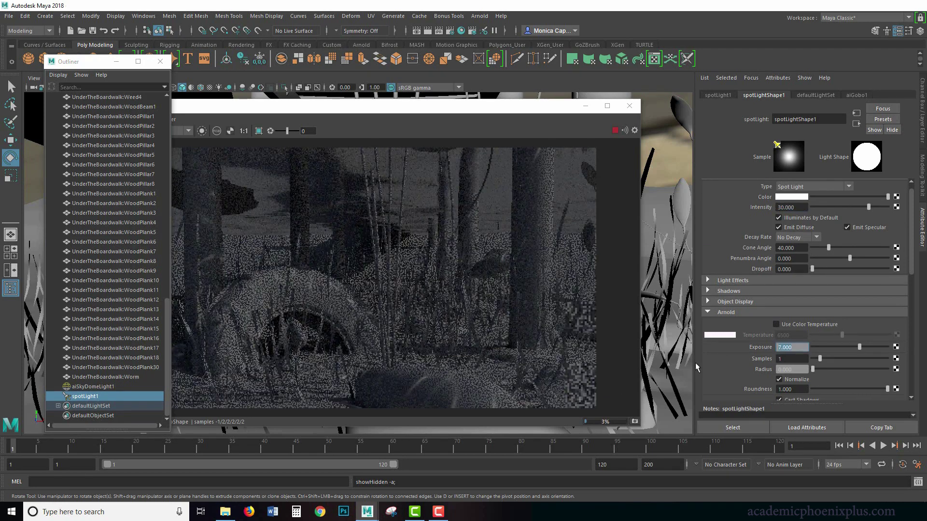
type("10")
key("Return")
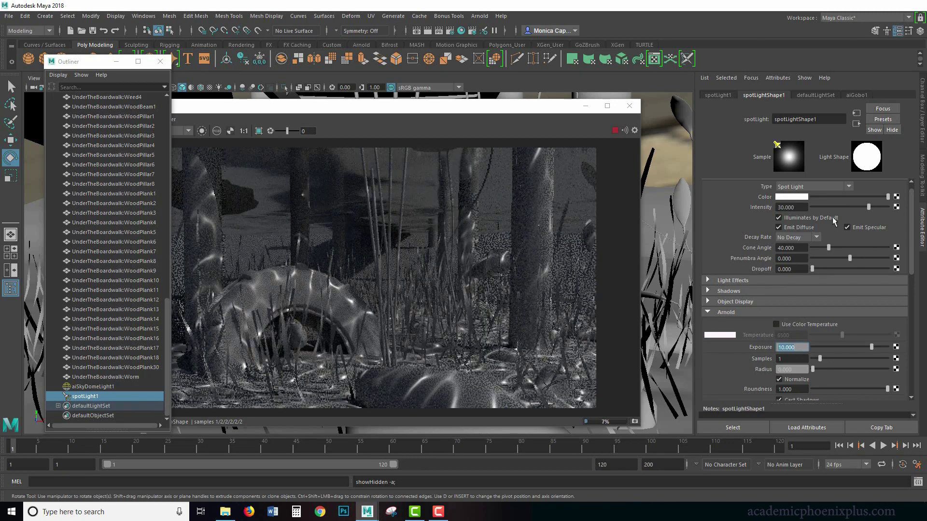
- Tint spotLight1's color a pale blue
left_click(791, 197)
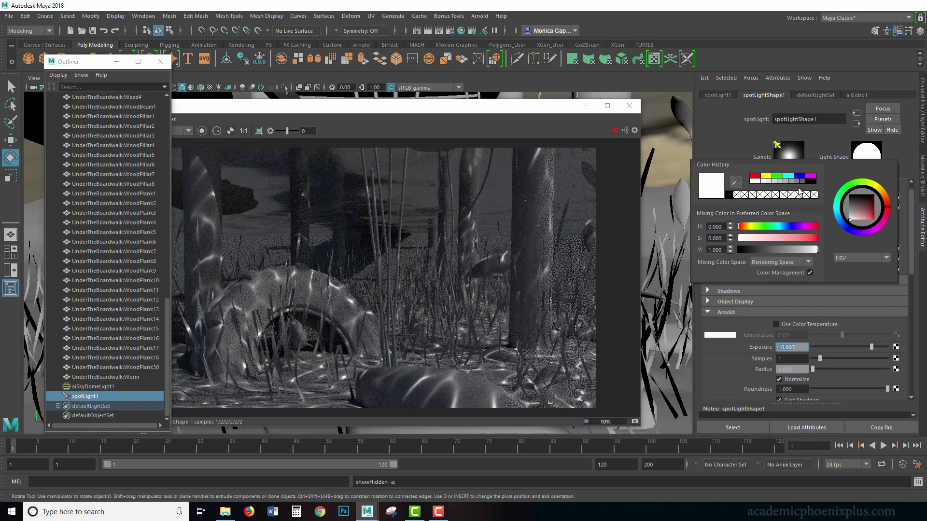
left_click(779, 227)
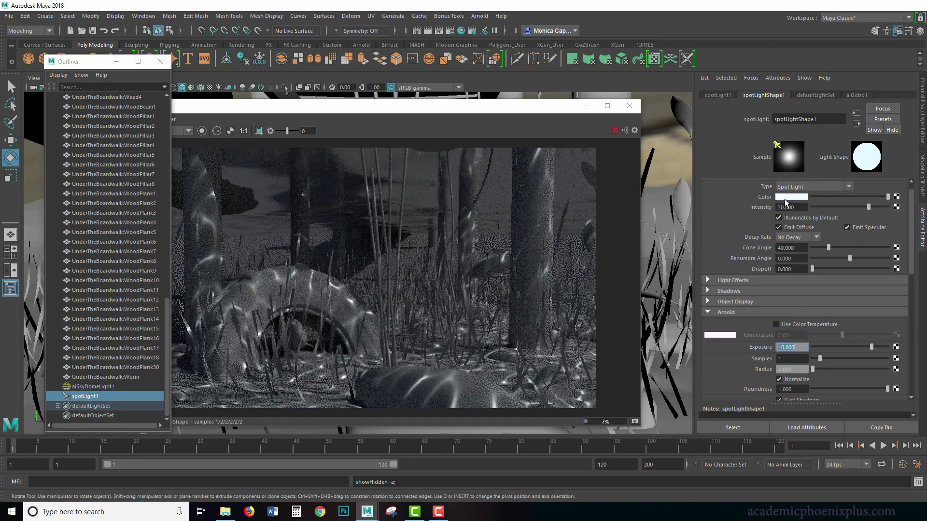
left_click(796, 197)
left_click(757, 244)
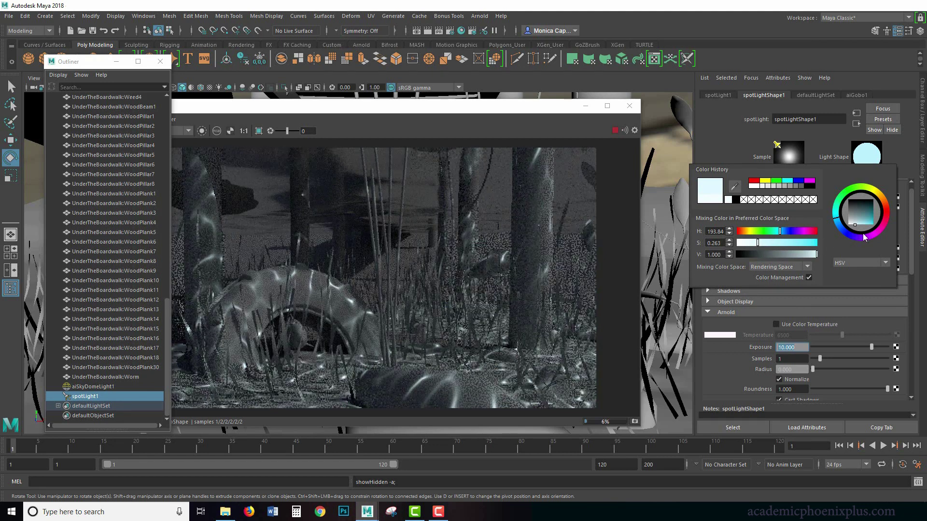
mouse_move(837, 226)
left_mouse_down()
mouse_move(849, 233)
mouse_move(840, 230)
left_mouse_up()
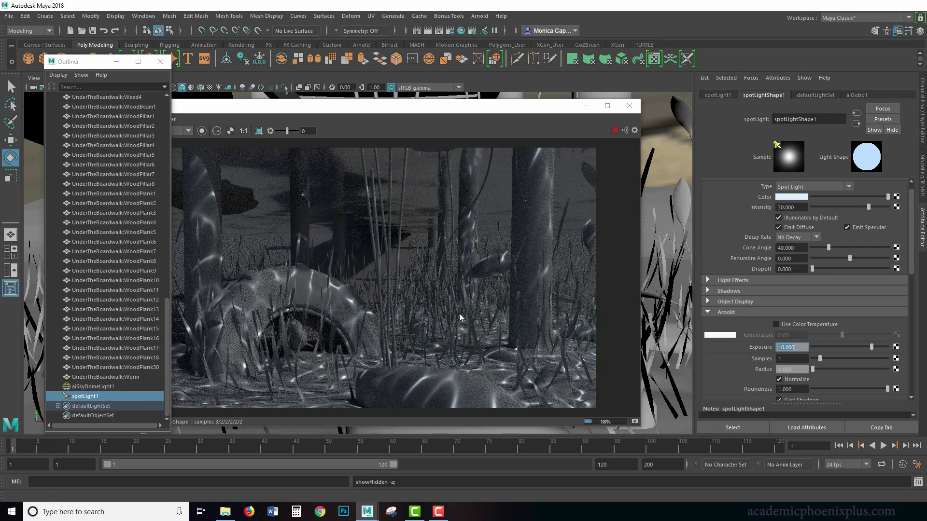
- Stop and minimize the Arnold render, and enable Use Image Sequence on file2, the texture feeding aiGobo1's slide map
left_click(592, 134)
left_click(586, 105)
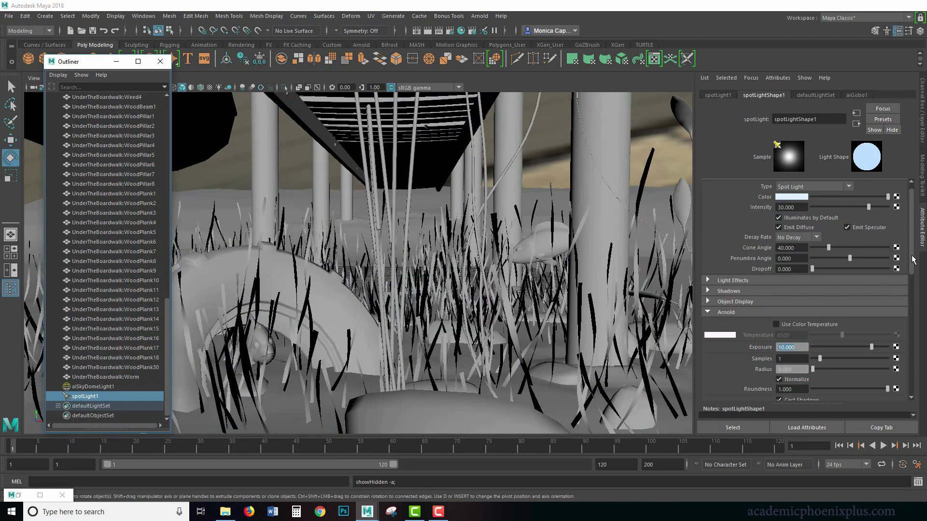
scroll(795, 300, "down", 5)
left_click(796, 294)
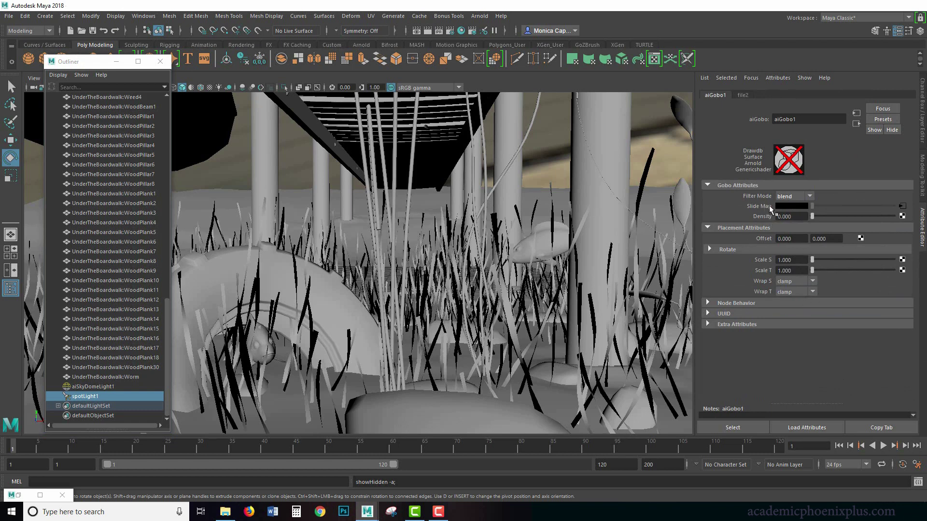
left_click(902, 206)
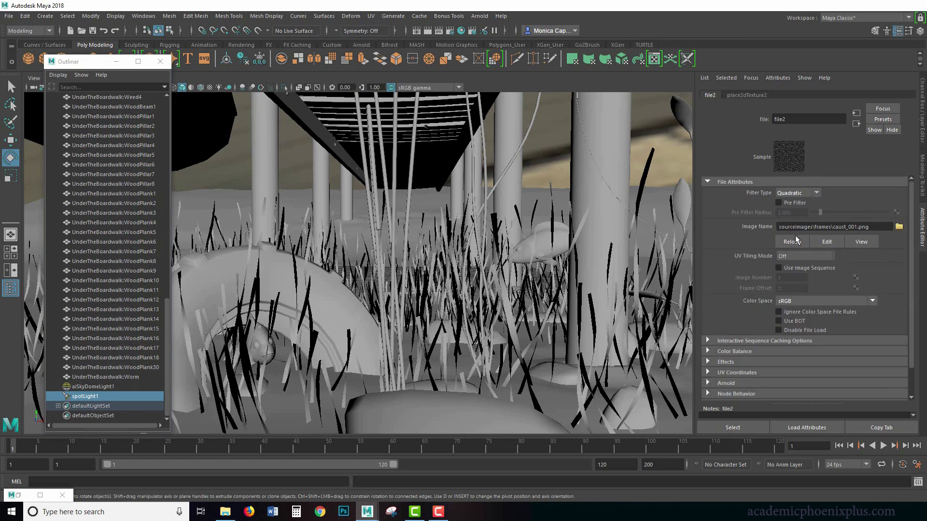
left_click(805, 267)
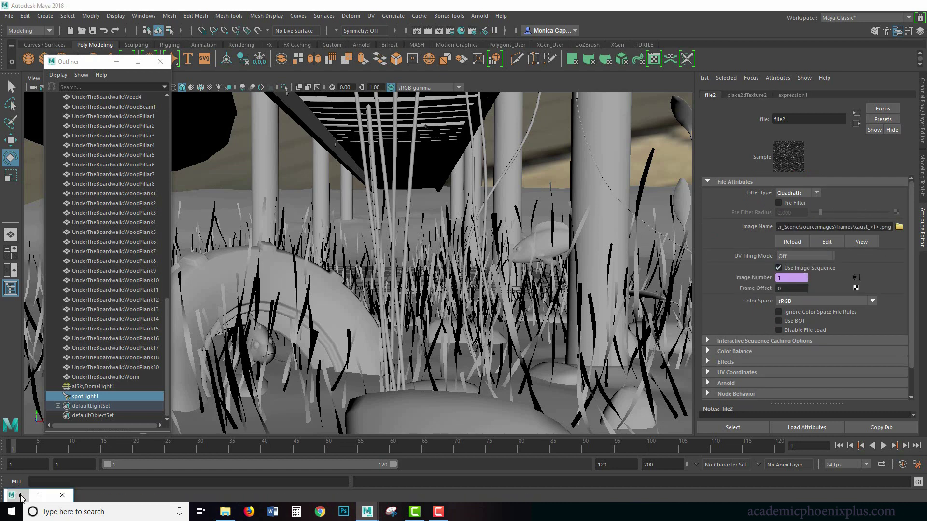
- Restart the Arnold render at frame 2 with a crop region around the upper part of the tire
left_click(20, 496)
left_click(21, 449)
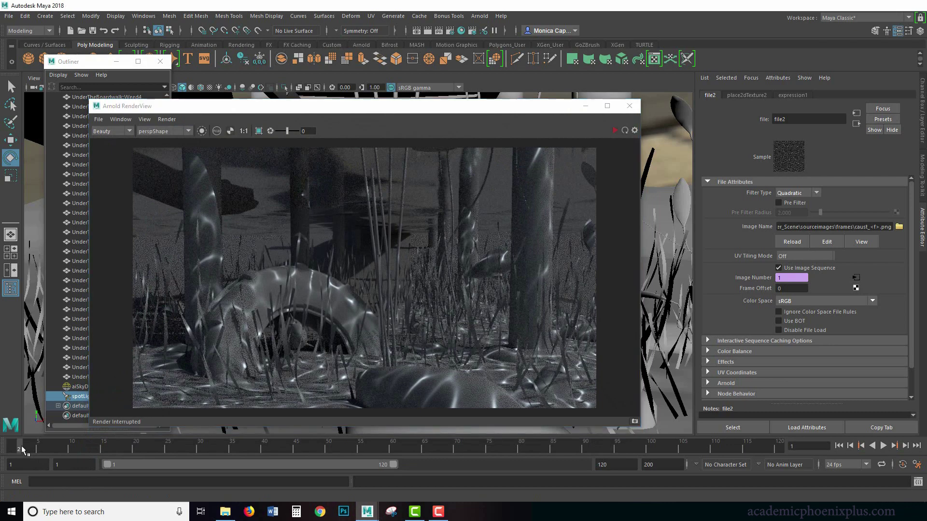
left_click(617, 129)
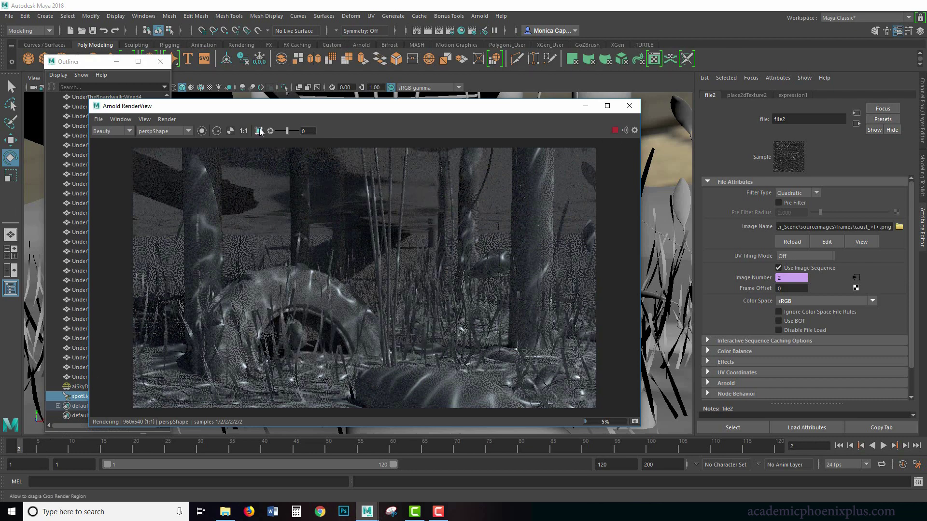
left_click_drag(240, 247, 382, 322)
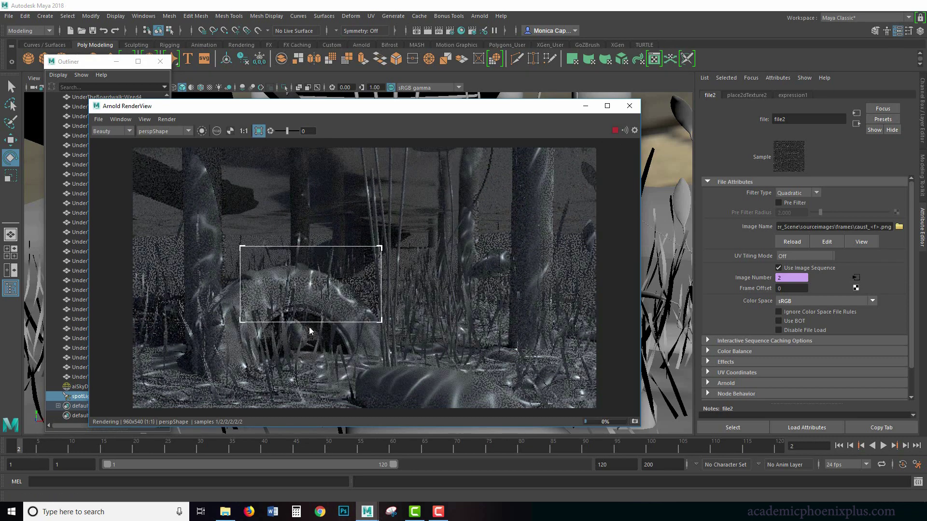
- Scrub to frame 19 and check the numbered caust images in the sourceimages frames folder in File Explorer
left_click_drag(25, 447, 144, 448)
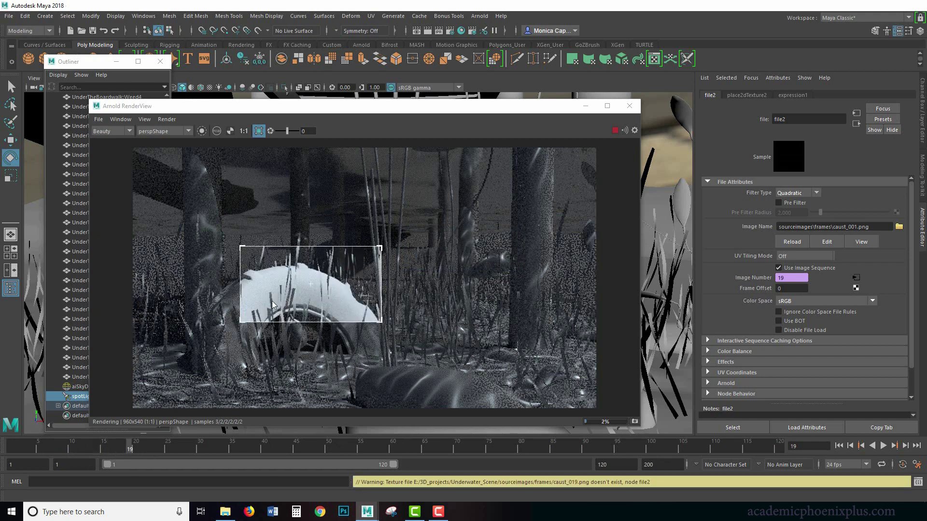
left_click(231, 517)
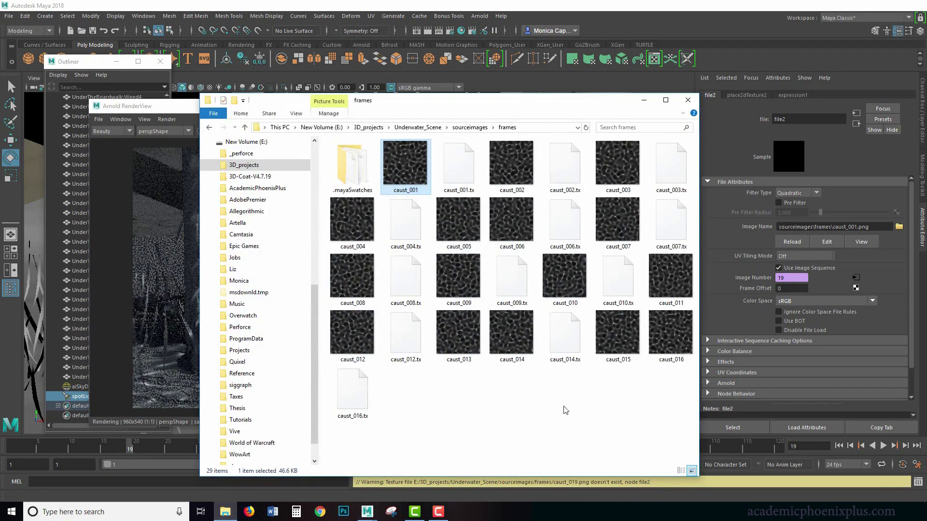
left_click(418, 180)
left_click(674, 359)
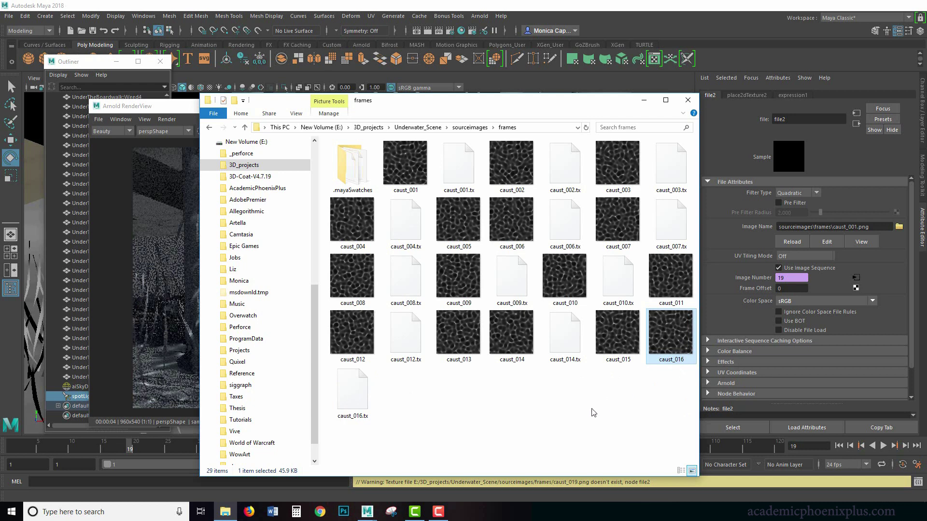
left_click(554, 413)
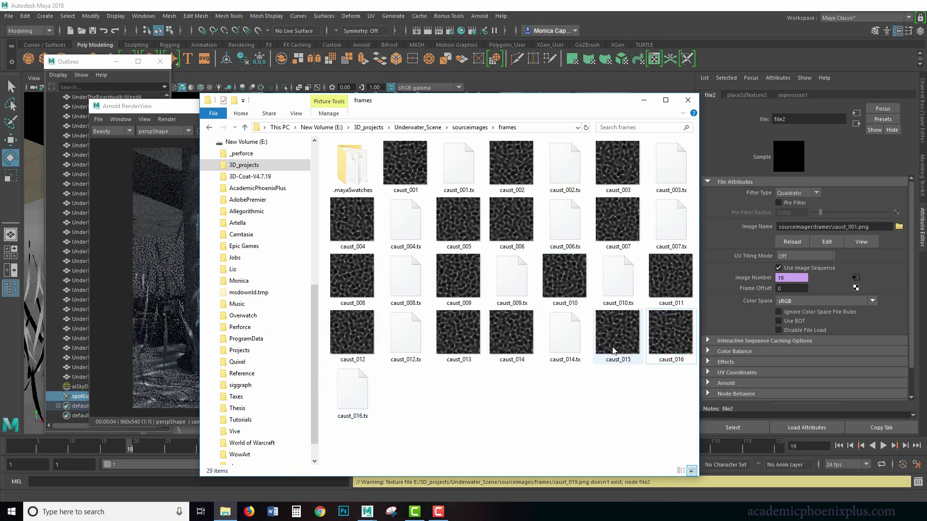
left_click(644, 100)
- Compare the cropped render at frames 15 and 17, and return to frame 1
left_click(104, 449)
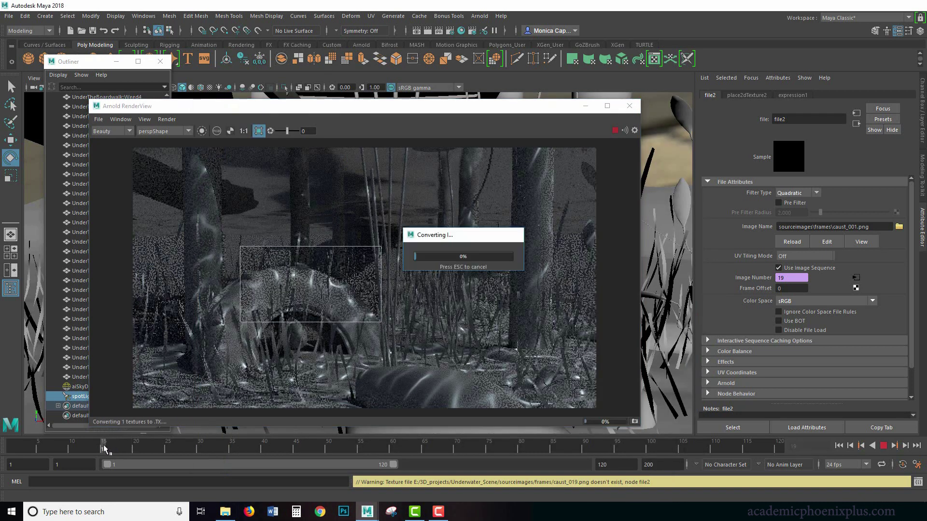
left_click(116, 449)
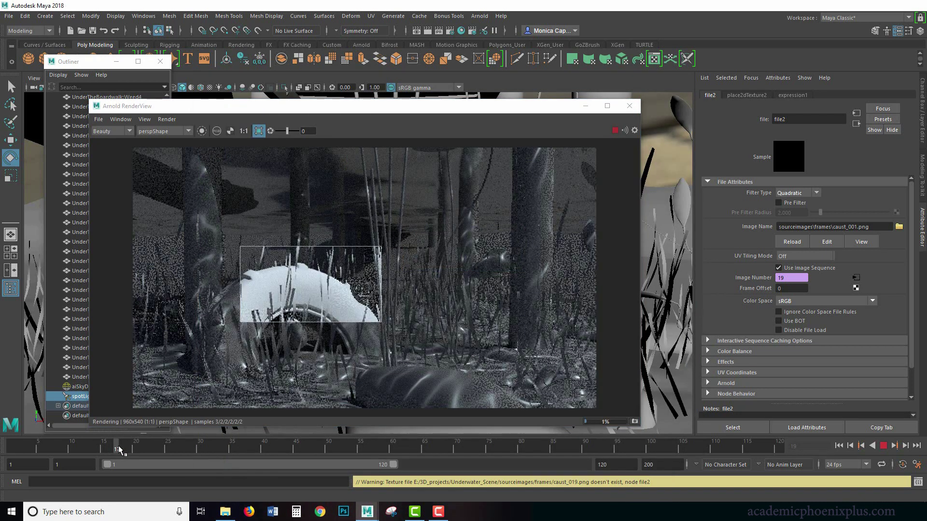
left_click(6, 446)
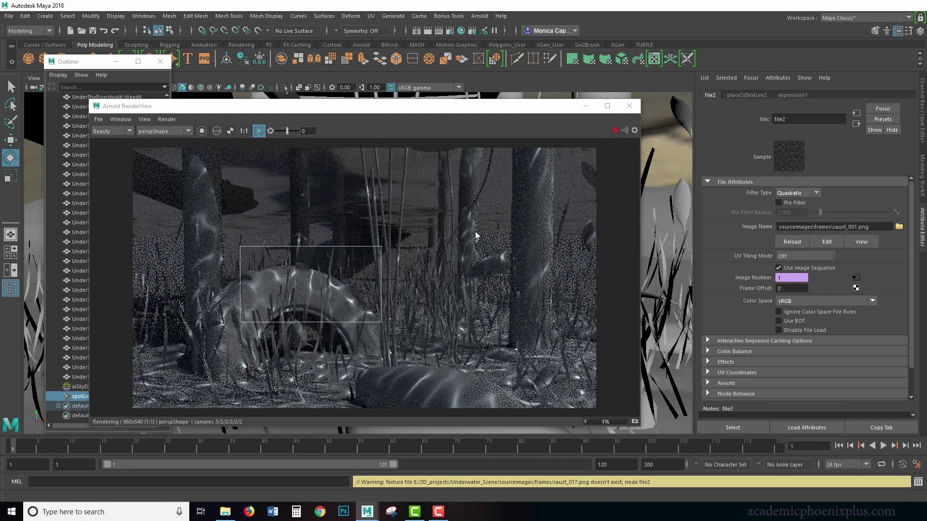
- Edit file2's Image Number expression to file2.frameExtension=((frame%16)+1); so the 16 caustic images loop, and close the Expression Editor
right_click(761, 279)
left_click(783, 282)
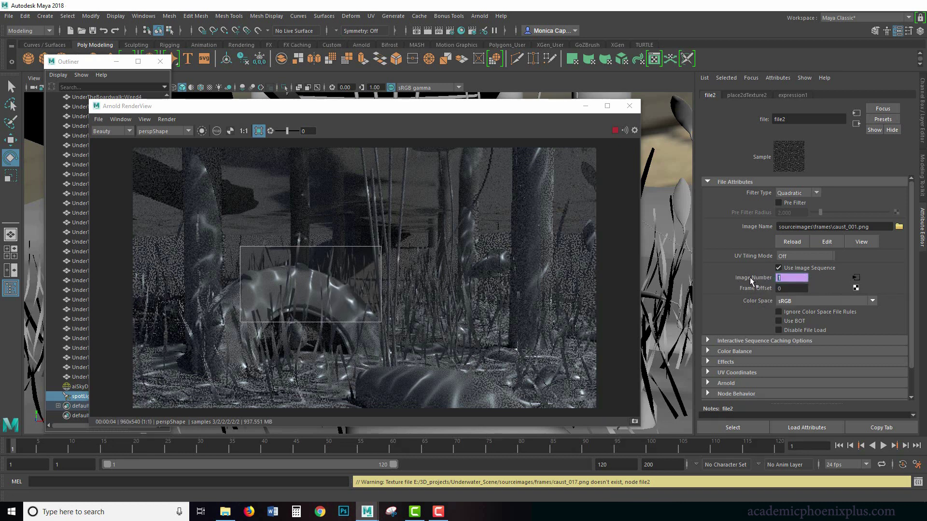
right_click(750, 277)
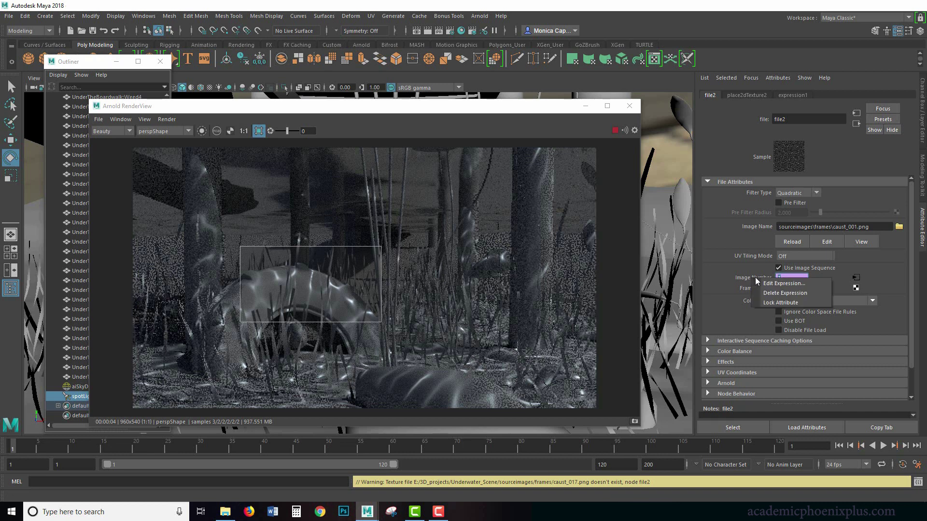
left_click(781, 284)
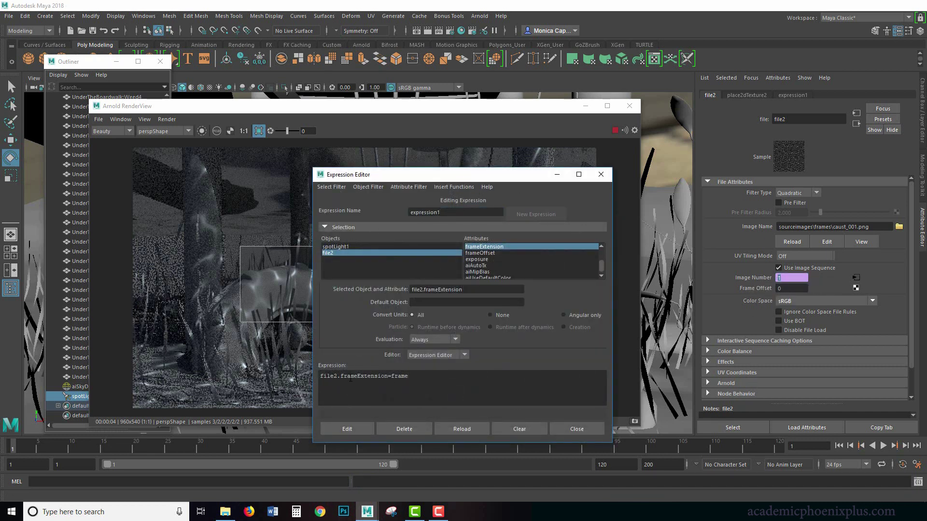
double_click(365, 376)
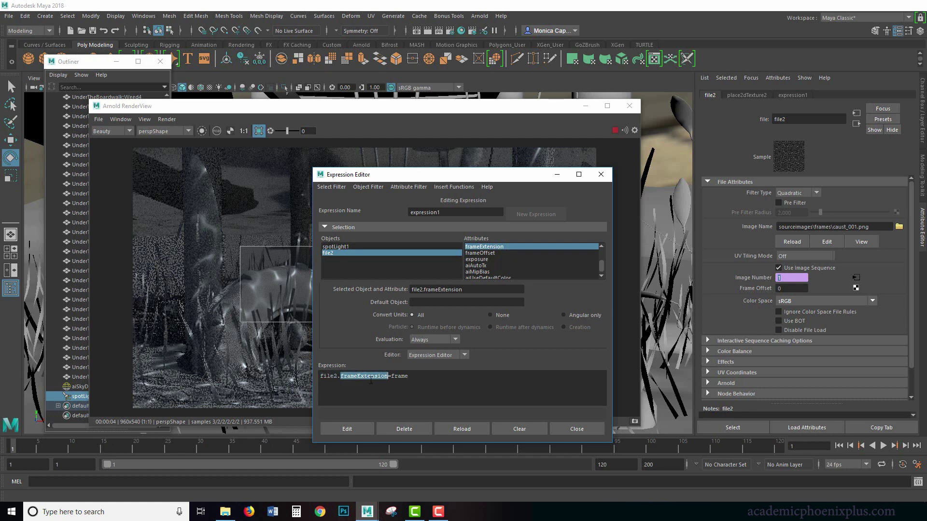
double_click(398, 376)
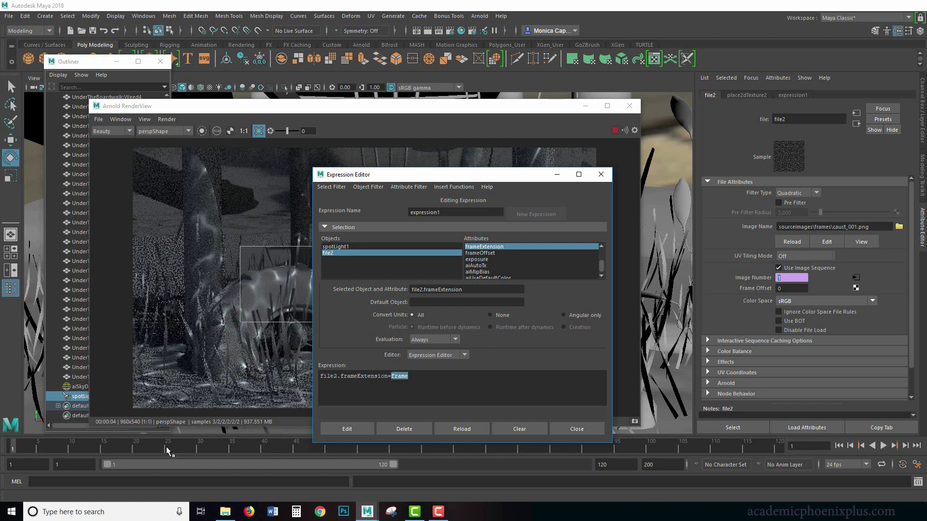
left_click(431, 387)
key("alt+Tab")
key("alt+Tab")
type("((frame%16)+1);")
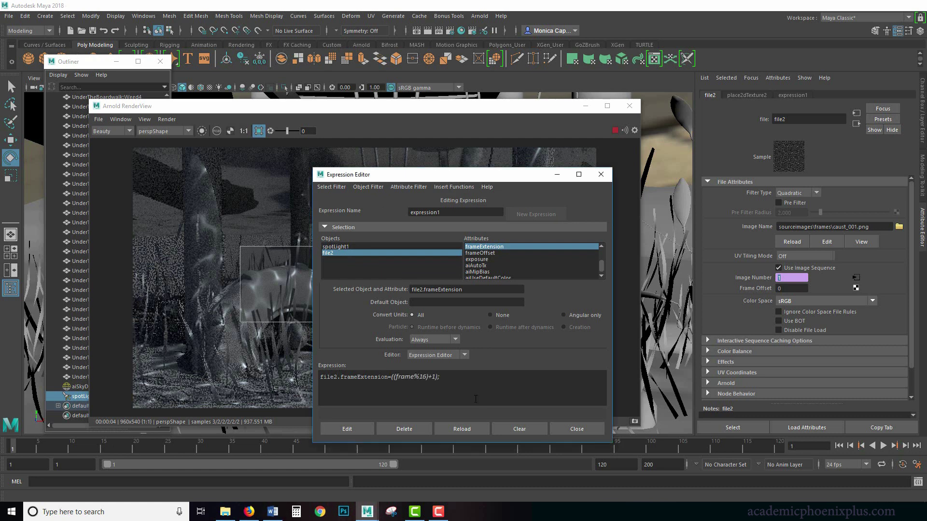
left_click(349, 429)
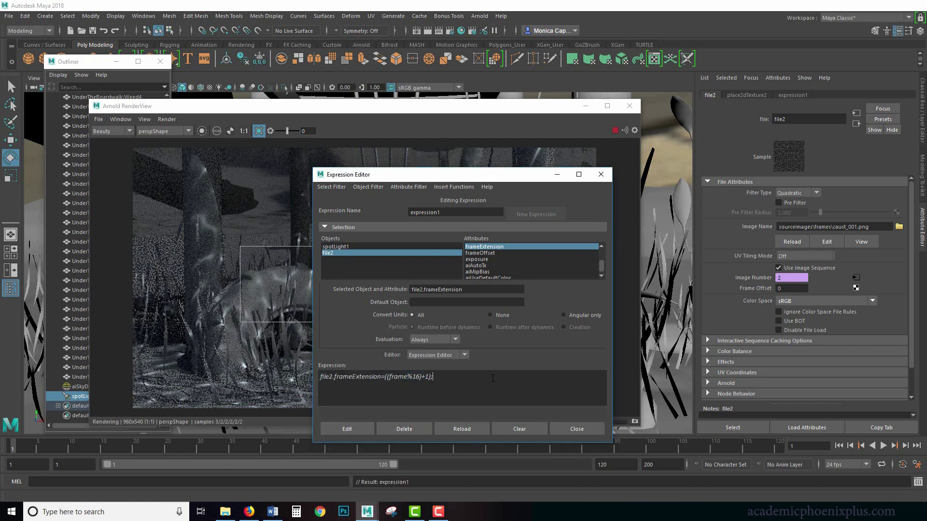
left_click(577, 429)
- Scrub and play the timeline to preview the looping caustics in the render, return to frame 1, and scrub to frame 13
left_click_drag(33, 446, 207, 450)
key("alt+v")
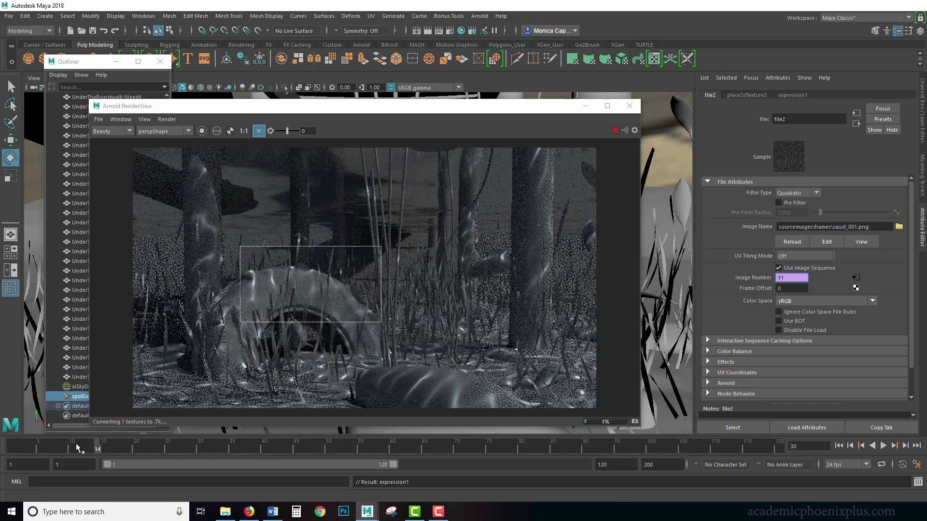
key("alt+v")
key("alt+shift+v")
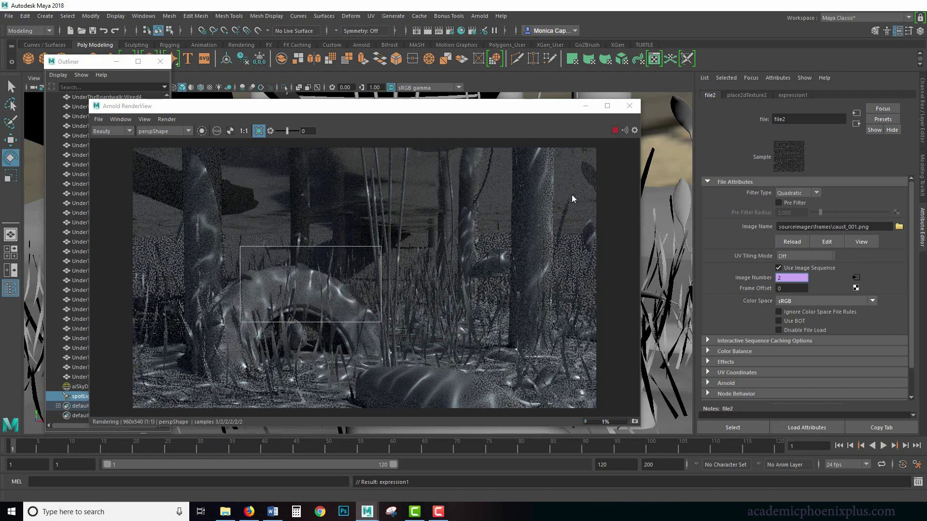
left_click_drag(22, 445, 94, 444)
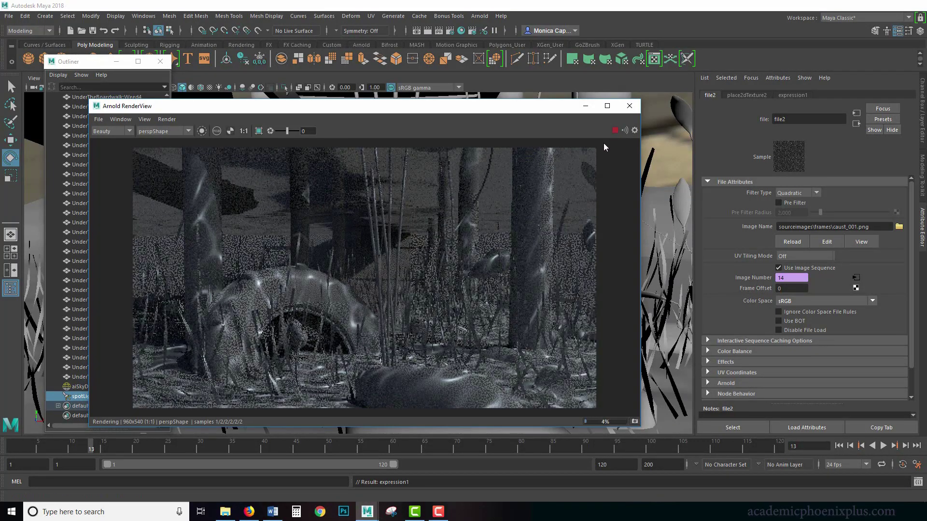
- Stop the live render and create an aiFog node as the Arnold environment's atmosphere in the render settings
left_click(615, 131)
left_click(586, 106)
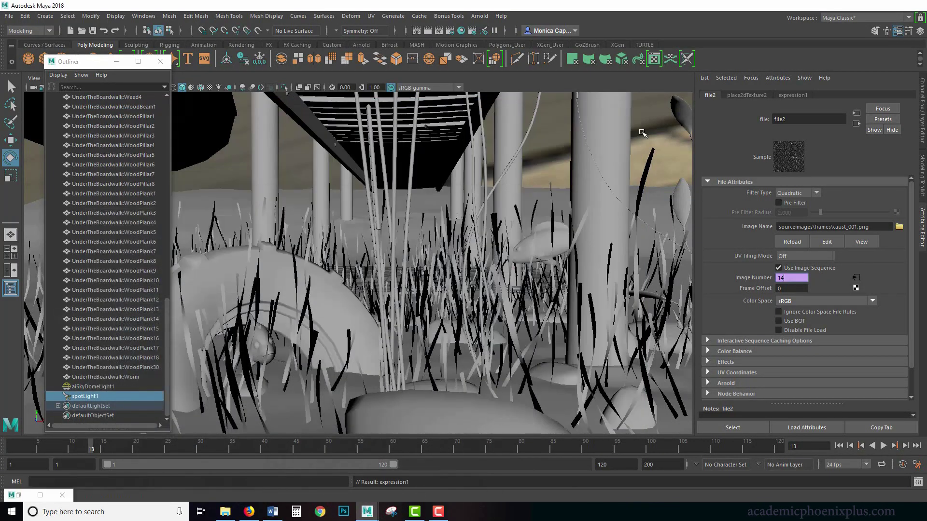
left_click(857, 124)
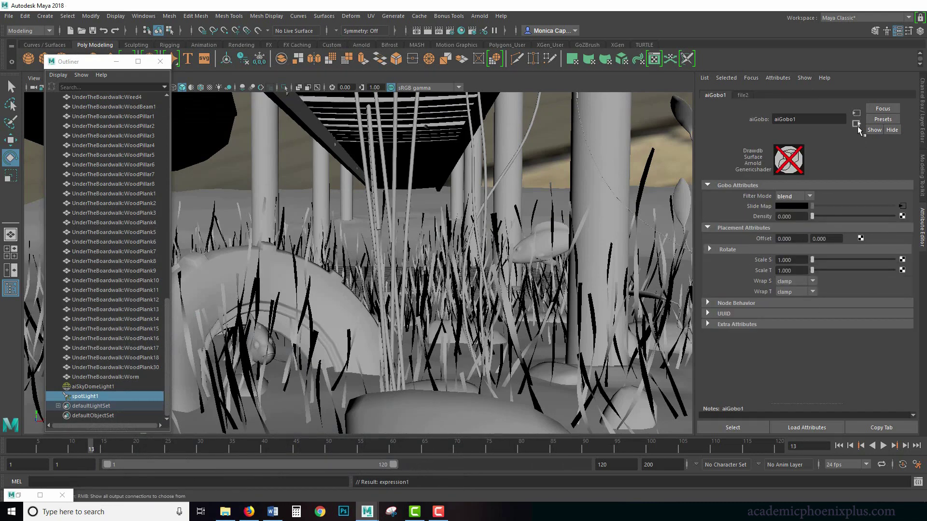
left_click(479, 16)
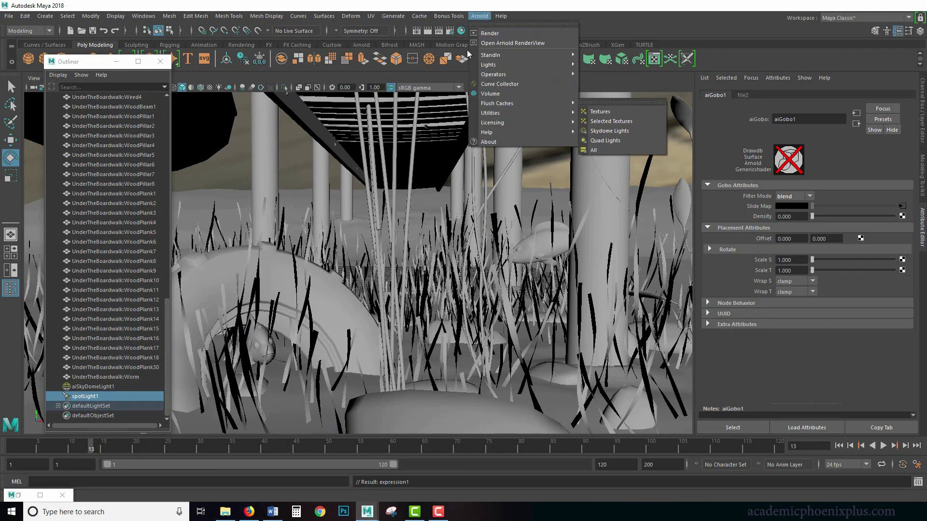
left_click(449, 31)
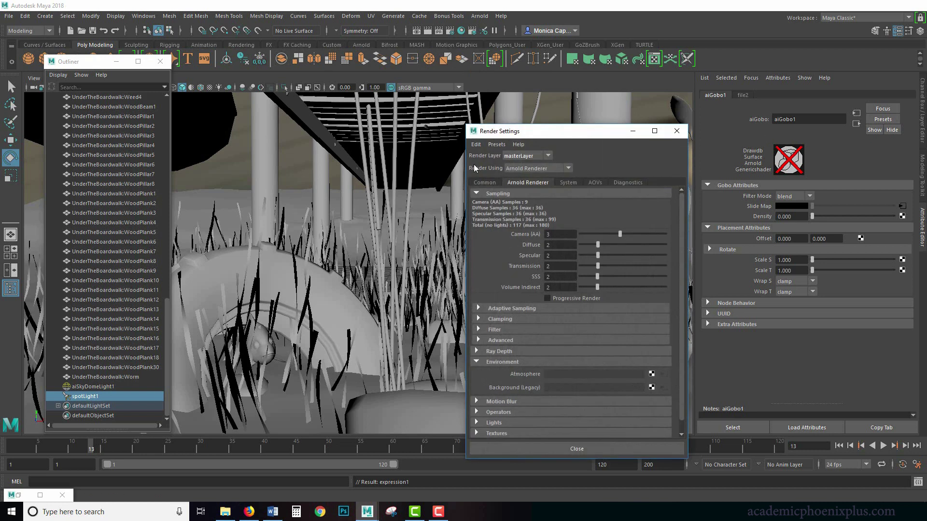
left_click(653, 375)
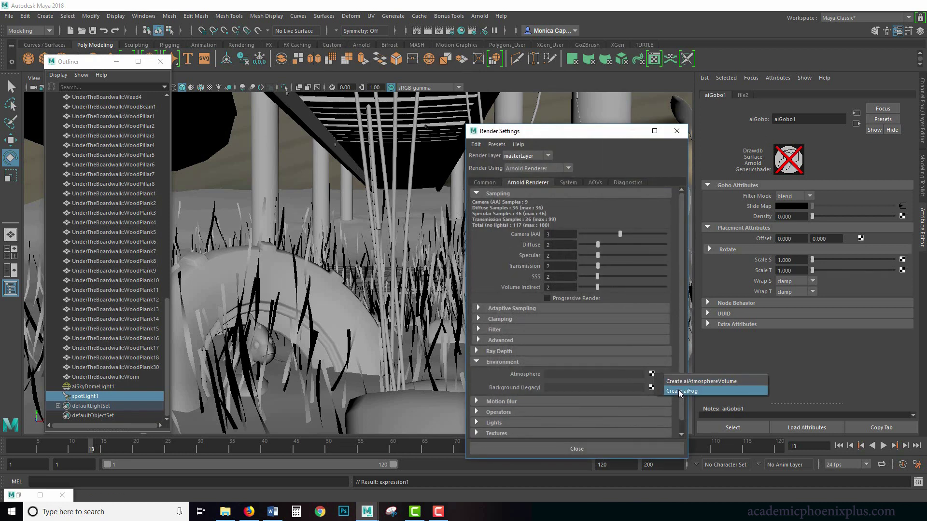
left_click(665, 389)
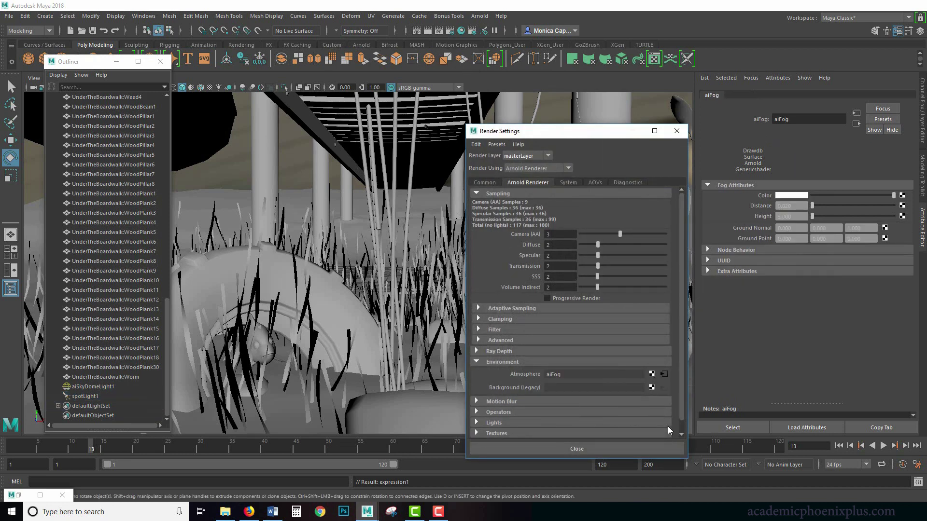
- Restore the Arnold RenderView and restart the live render to preview the fog
left_click(11, 495)
left_click(20, 484)
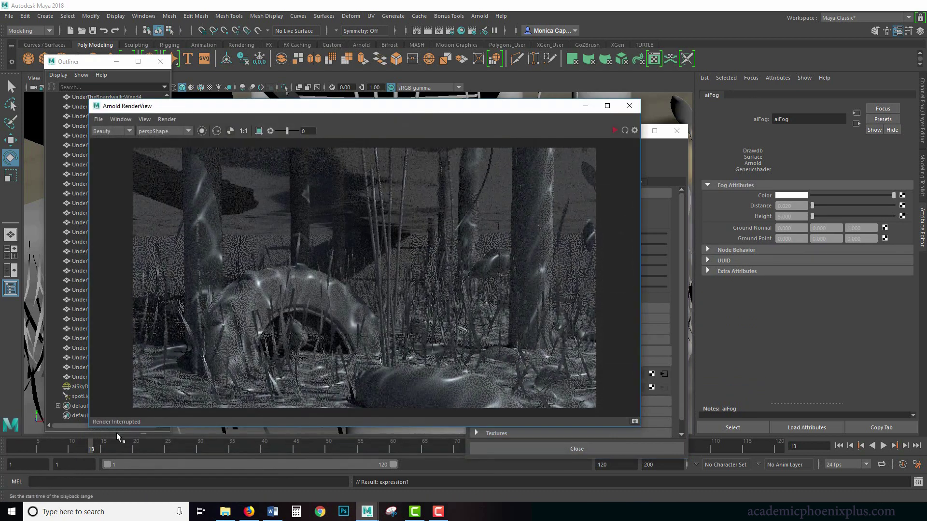
left_click(614, 130)
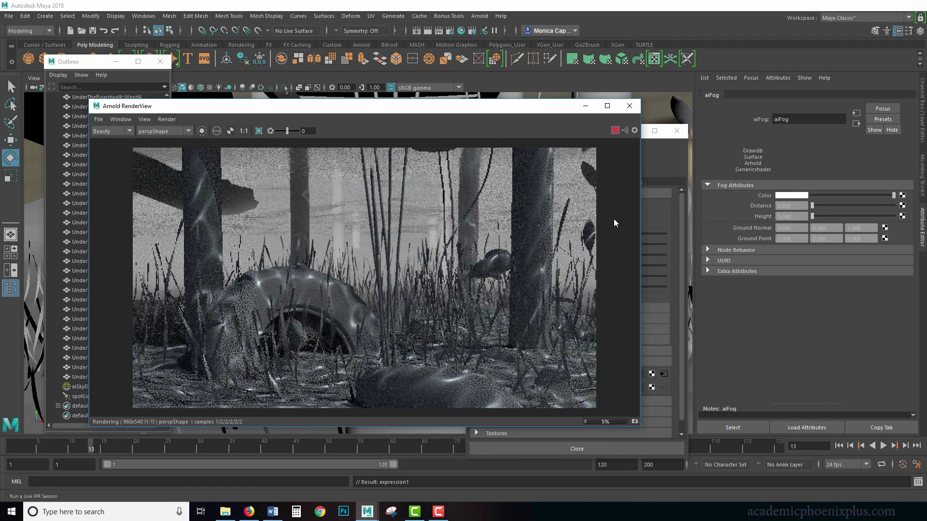
- Try blue, violet and cyan tints for the aiFog color and settle on a darker, muted blue
left_click(783, 195)
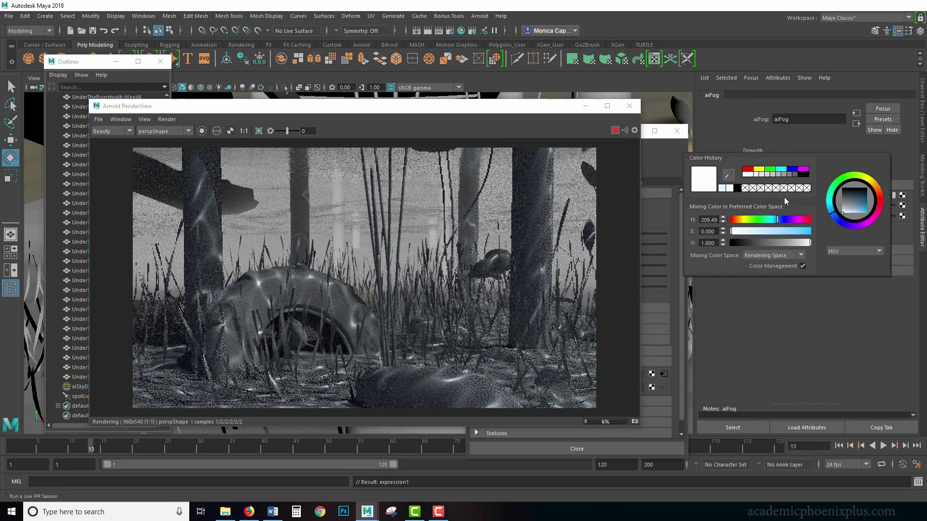
left_click(761, 231)
left_click(769, 232)
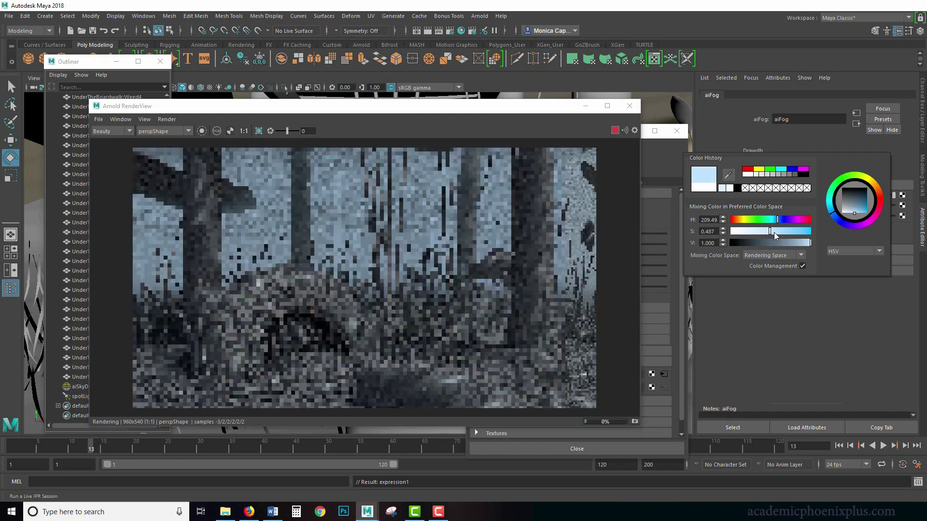
left_click(833, 220)
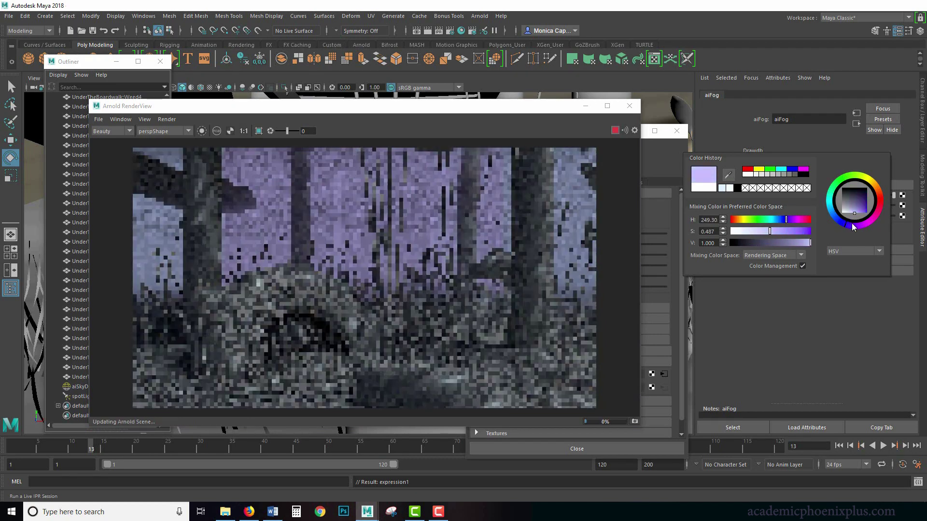
left_click(834, 213)
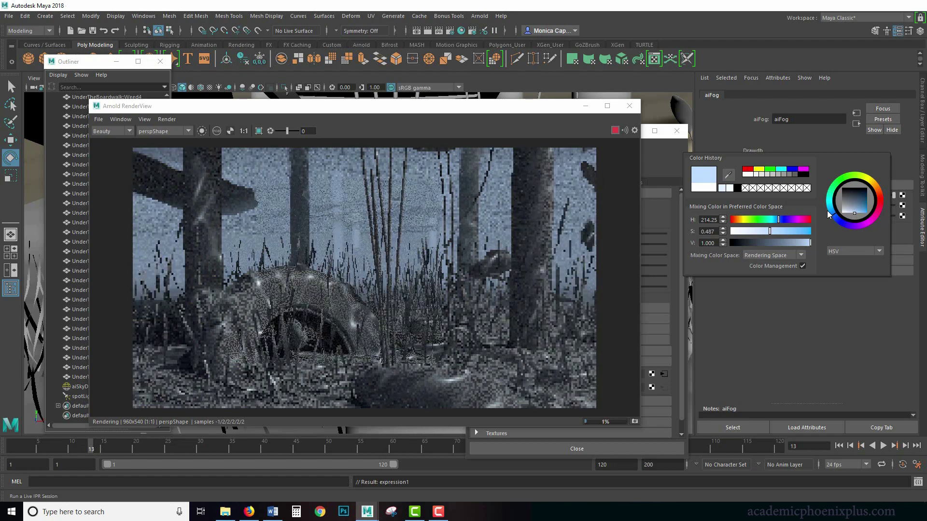
left_click(836, 222)
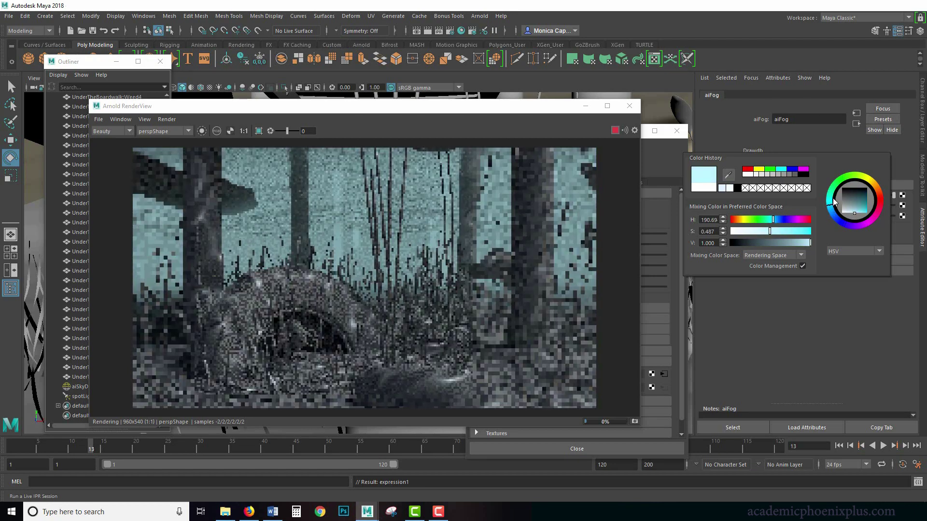
left_click(833, 213)
left_click(866, 208)
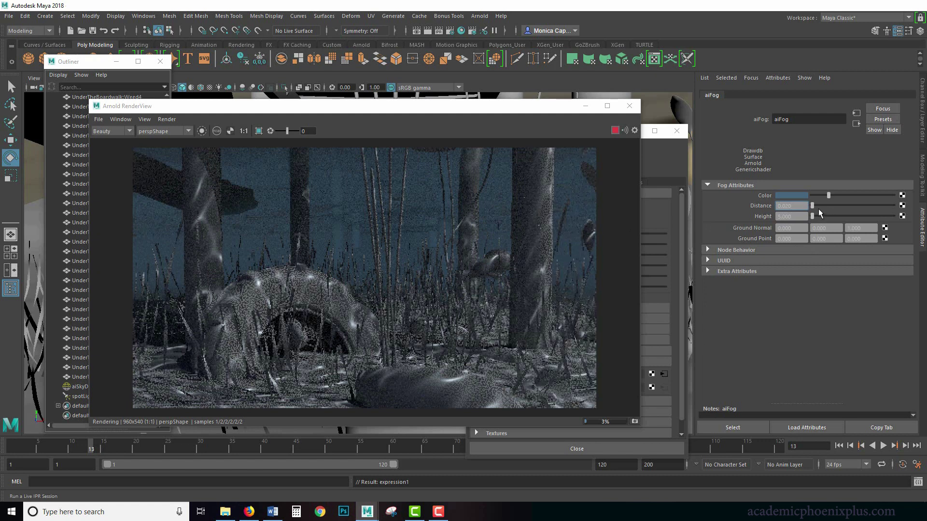
- Try aiFog Distance values of 0.1 and 1, and set it to 2
type("0.1")
key("Return")
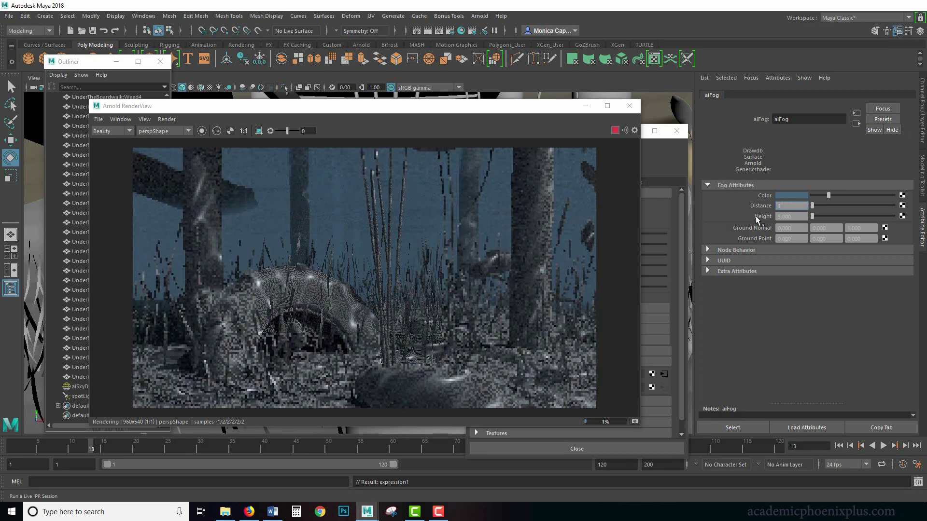
type("1")
key("Return")
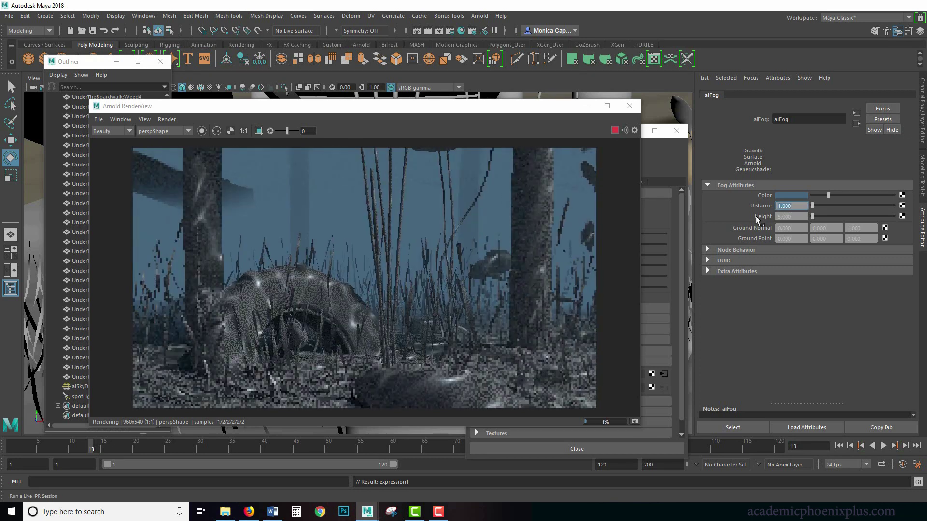
type("2")
key("Return")
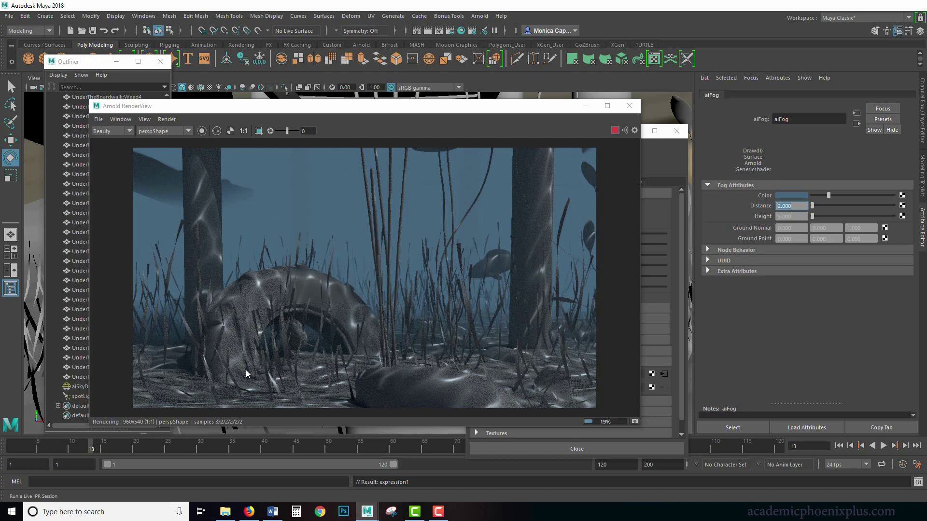
- Stop the live render and minimize the RenderView and Render Settings windows to clear the viewport
left_click(615, 130)
left_click(585, 106)
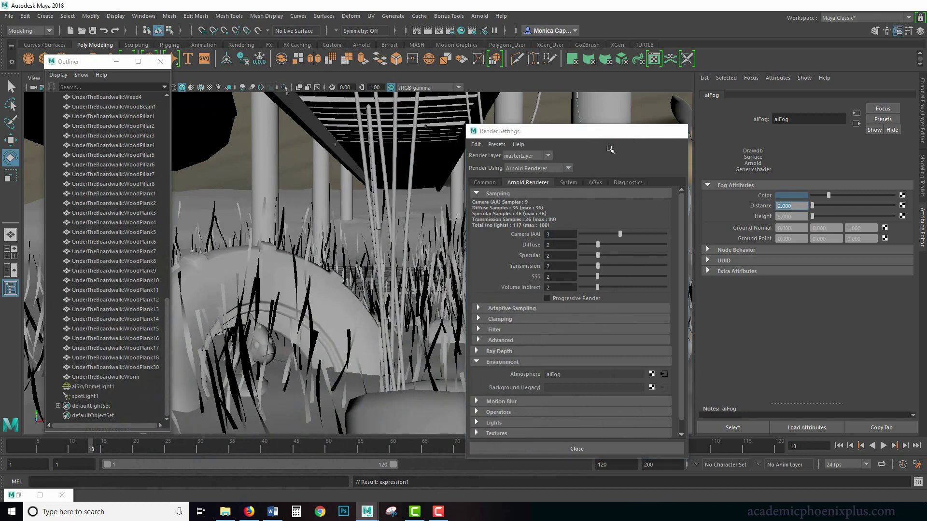
left_click(632, 131)
- Select the fish near the large pillar, go back to frame 1, and move its pivot onto its body
left_click(558, 256)
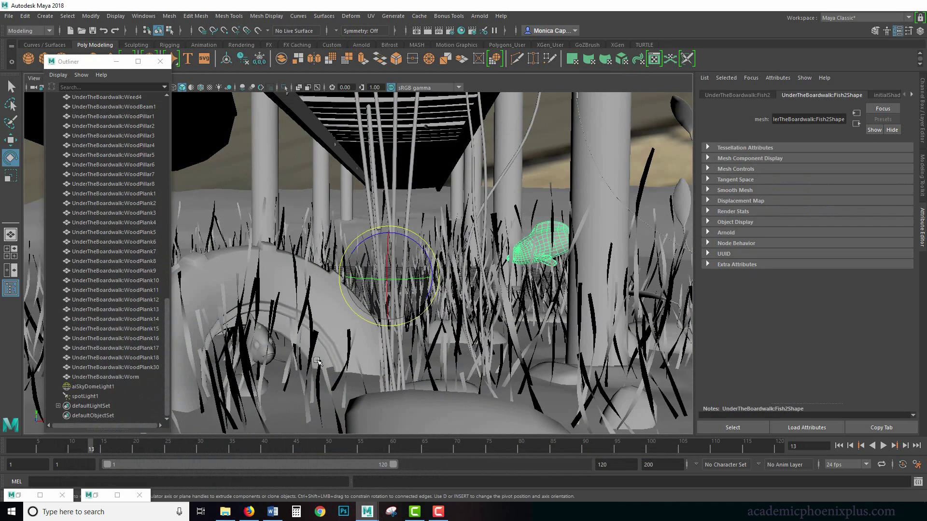
key("alt+shift+v")
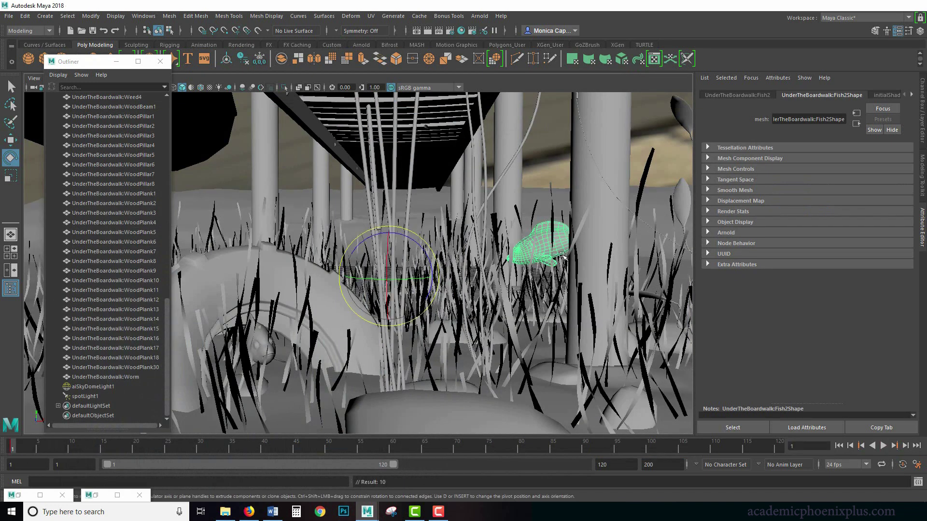
key("w")
key("d")
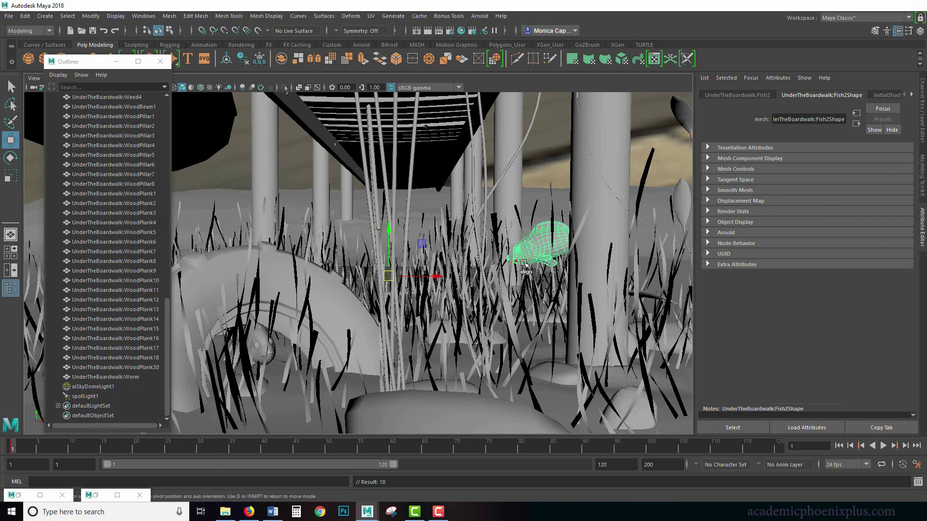
left_click(546, 245)
key("d")
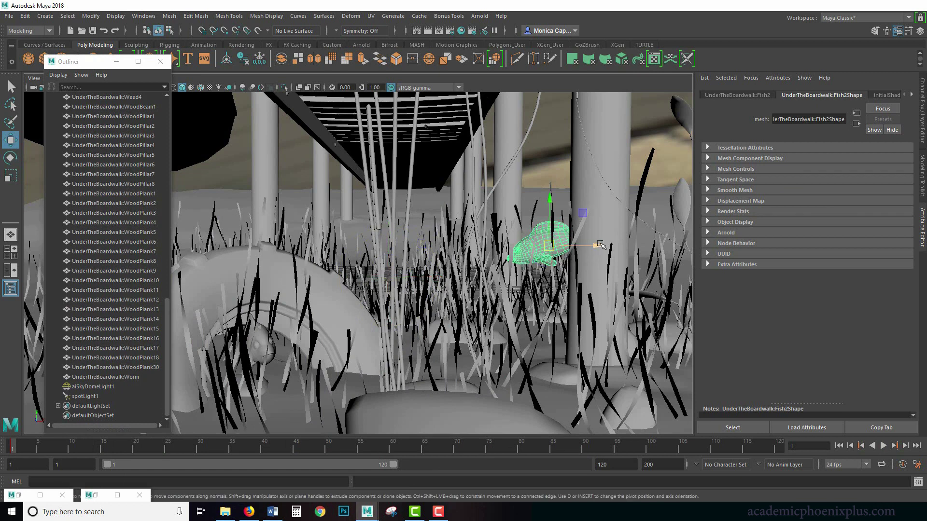
- Key the fish at frame 1, and at frame 55 move and turn it behind the tire and key it
key("alt+v")
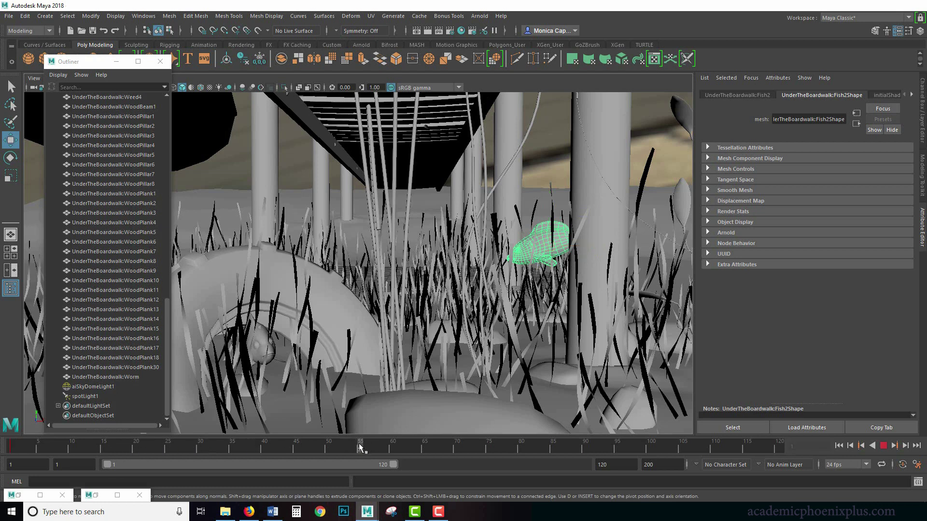
left_click(359, 446)
left_click_drag(600, 246, 245, 278)
key("e")
key("w")
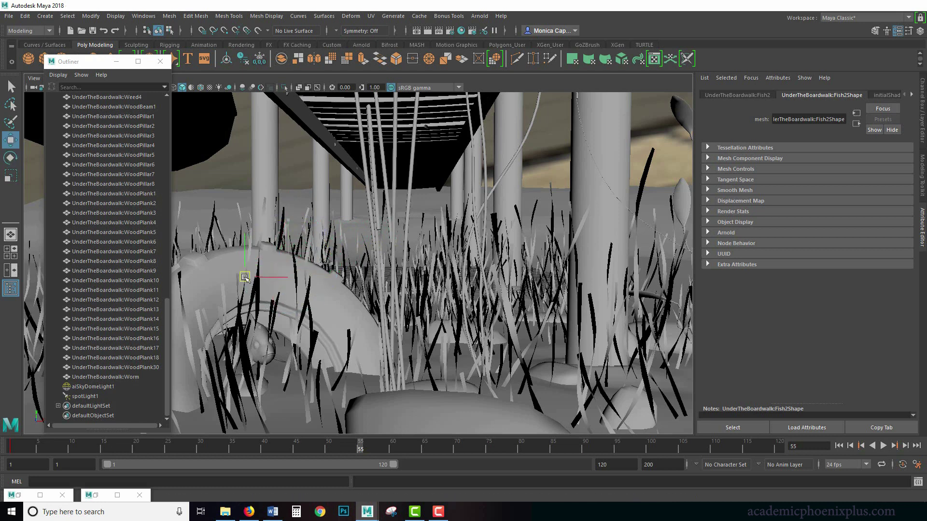
- Lower and key the fish at frame 25, play back its motion, and return to frame 25 to adjust its rotation
left_click_drag(355, 452, 169, 448)
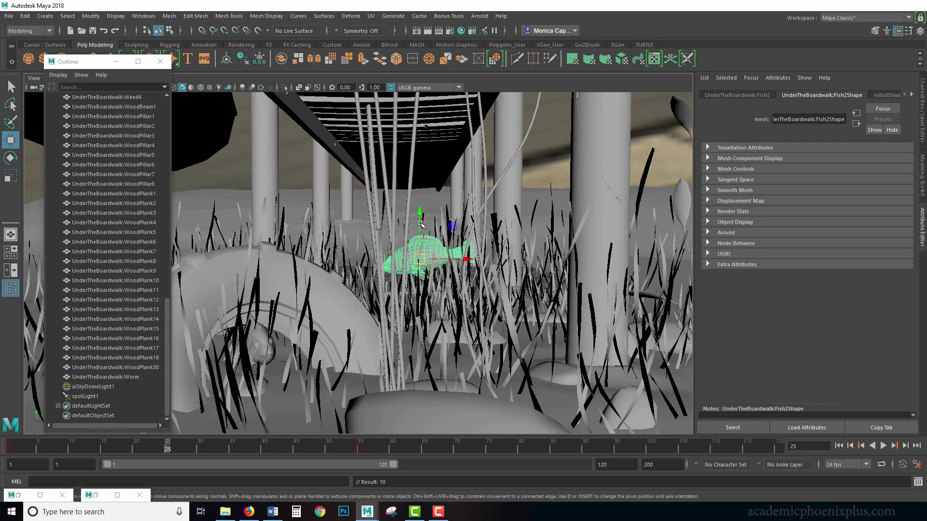
left_click_drag(419, 215, 420, 232)
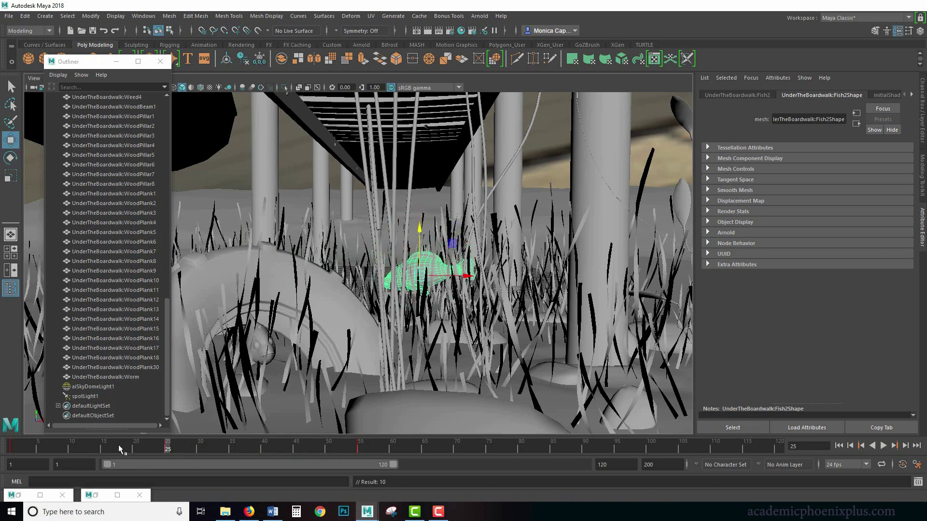
key("alt+v")
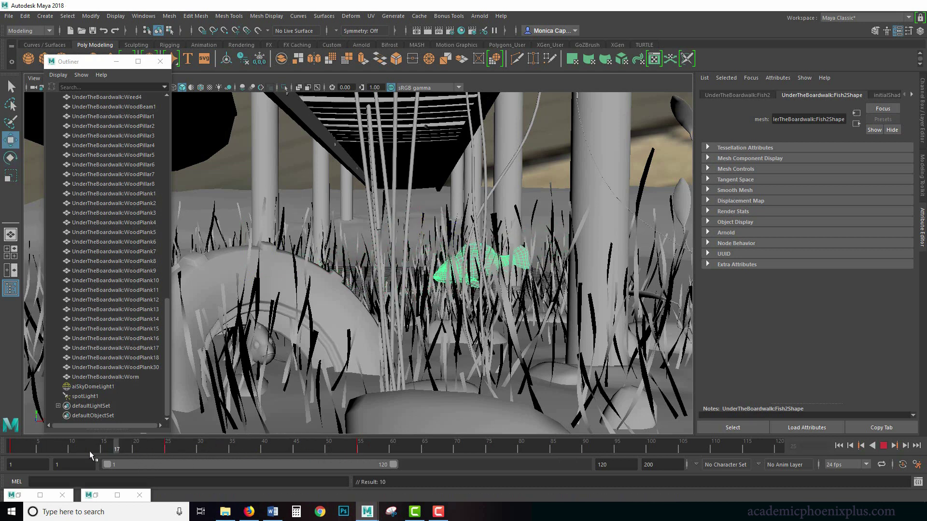
left_click(173, 451)
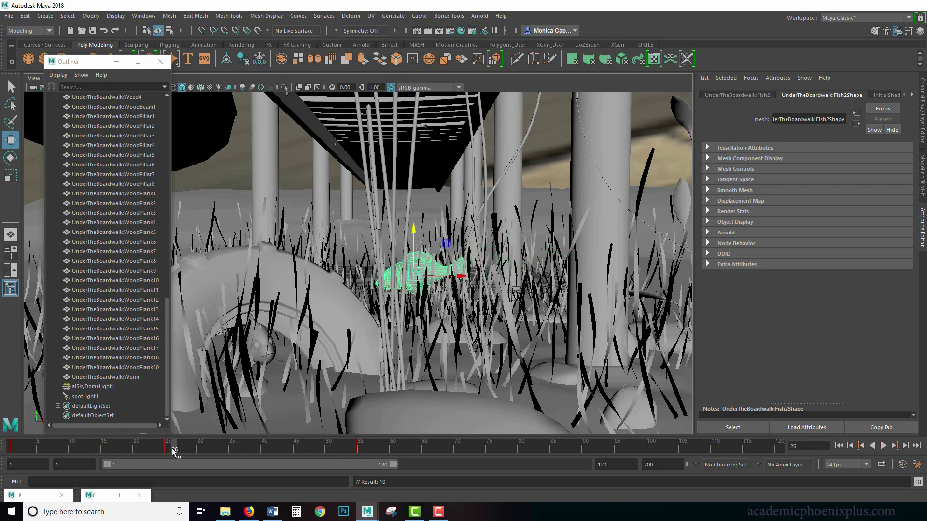
left_click_drag(172, 448, 167, 449)
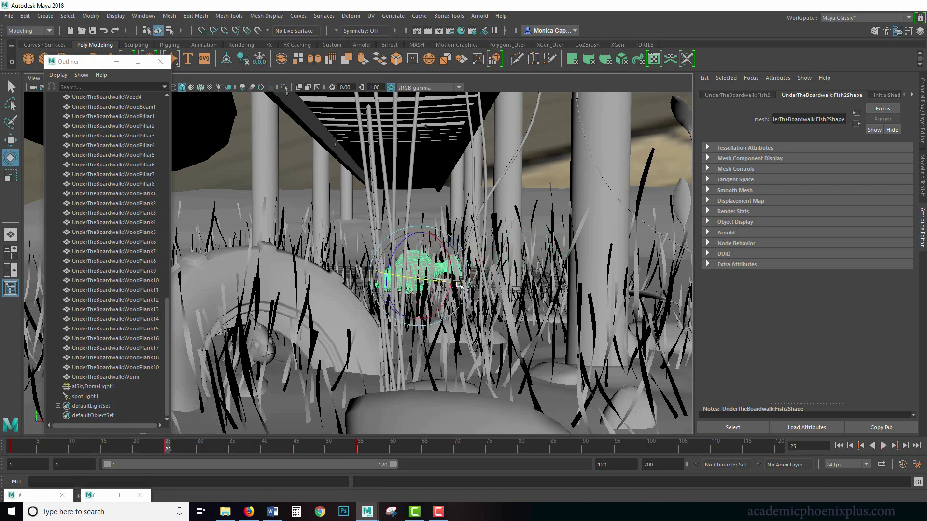